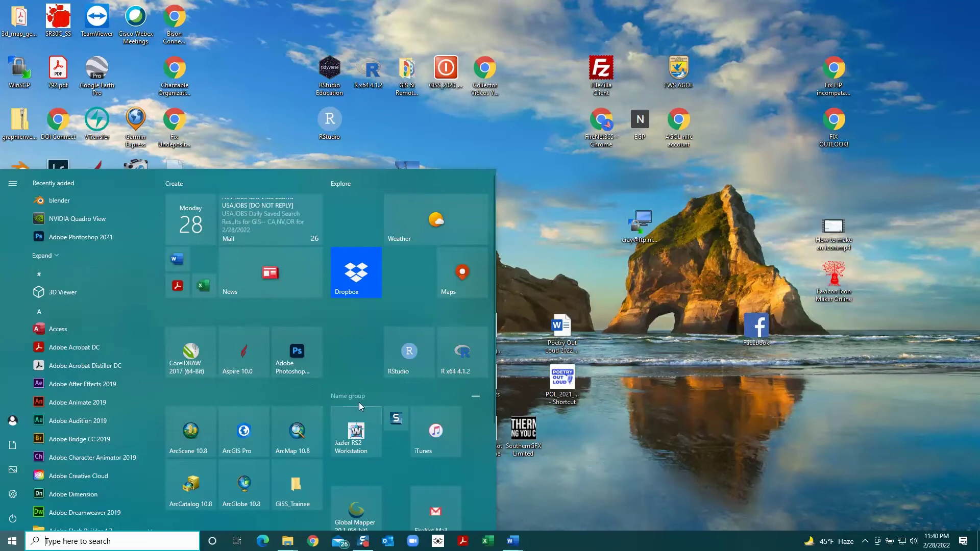
Launch the Jazler RS2 Workstation, log in as Guest, and show the Control Panel's Scheduling section.
click(358, 436)
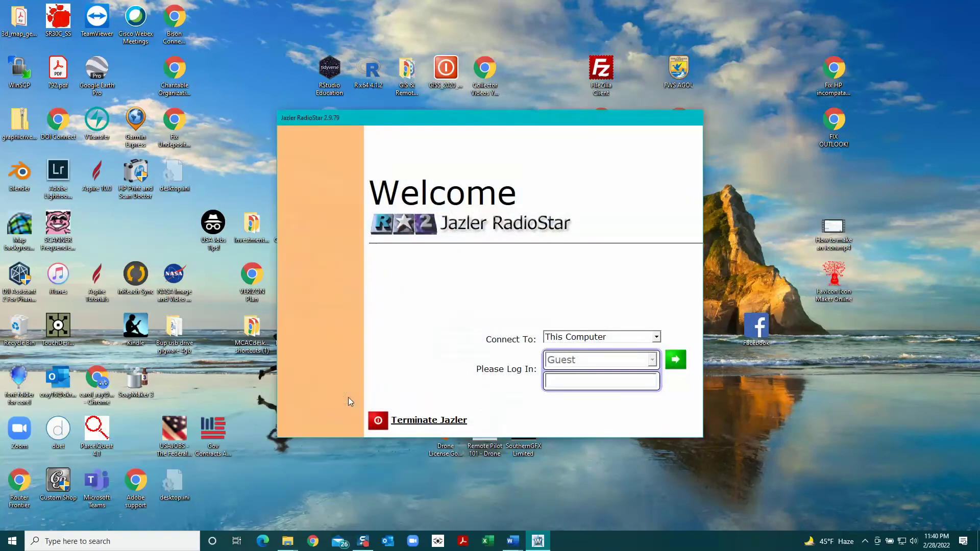
click(675, 362)
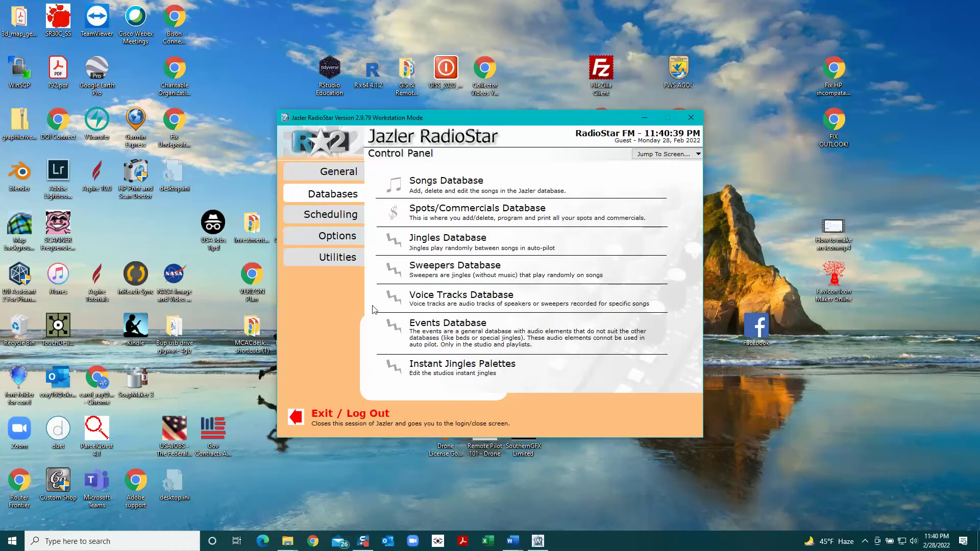
click(337, 174)
click(337, 199)
click(331, 214)
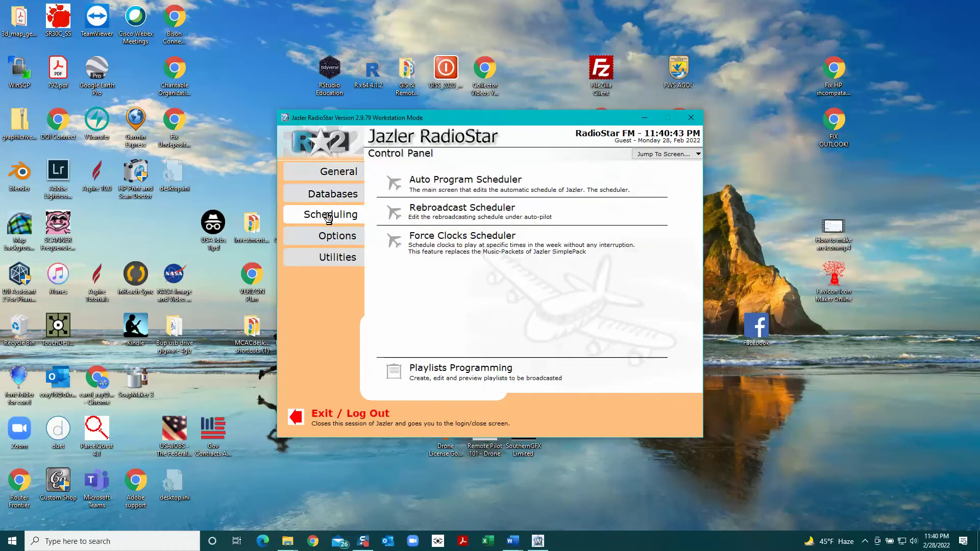
In Playlists Programming, add a new playlist, replacing 'Playlist' in its name with Practice_3_.
click(458, 380)
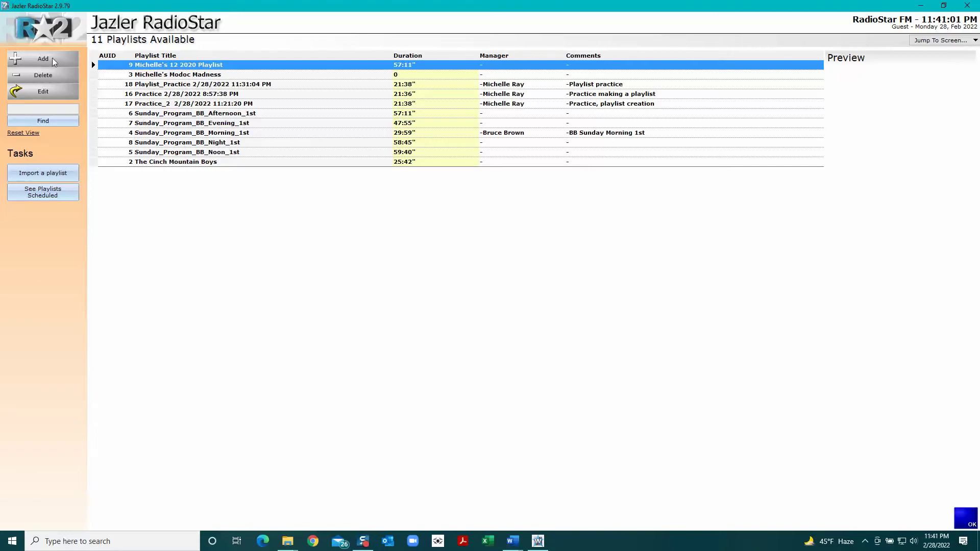
click(30, 61)
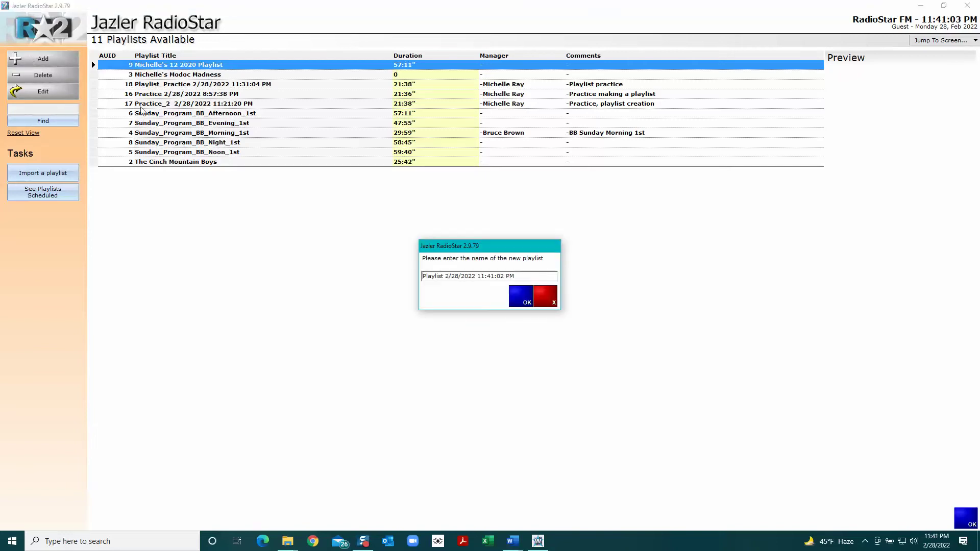
click(443, 275)
drag(444, 275, 403, 272)
text(Practice_3_)
click(519, 303)
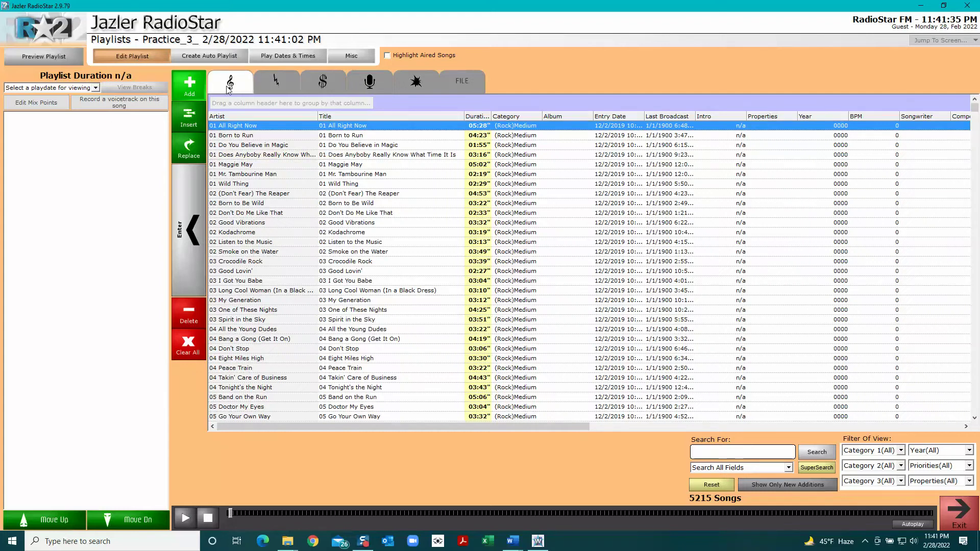
click(284, 90)
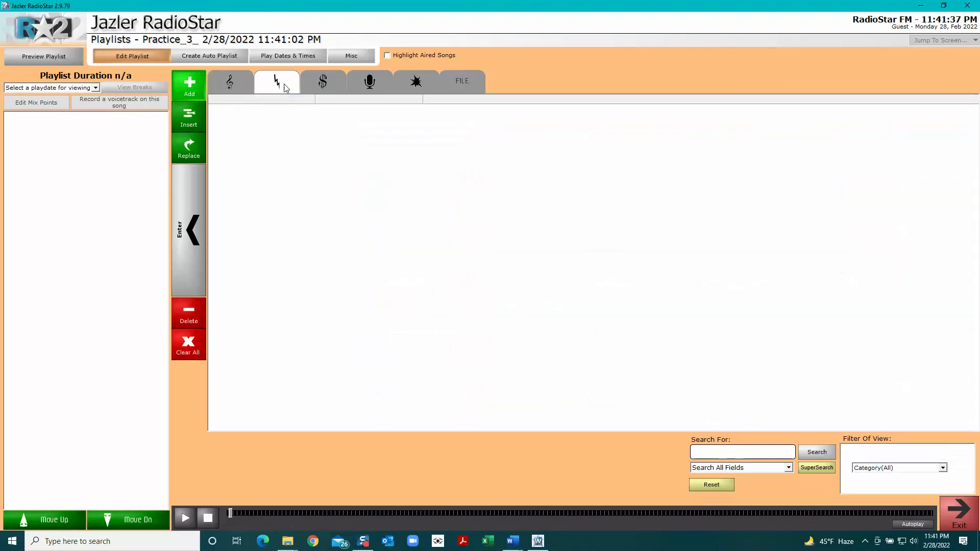
click(323, 86)
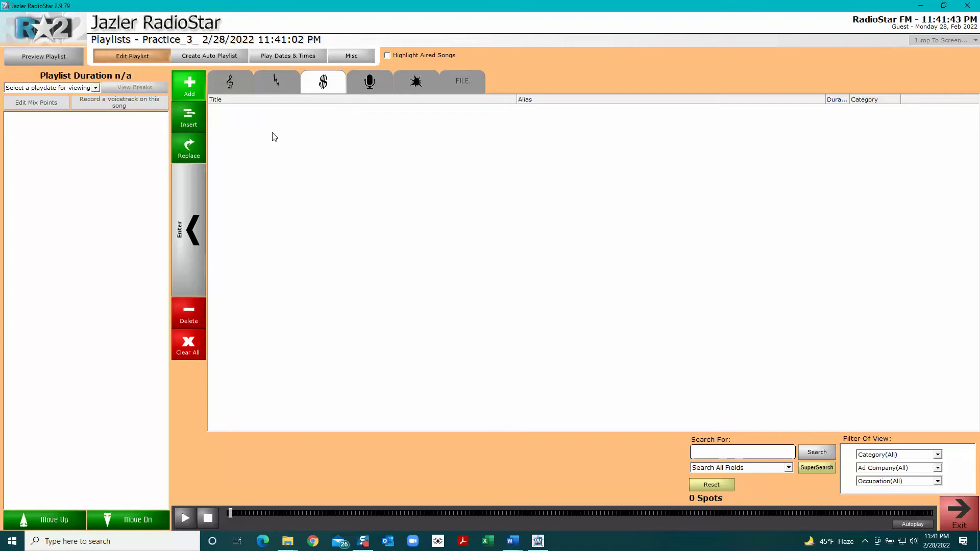
click(360, 86)
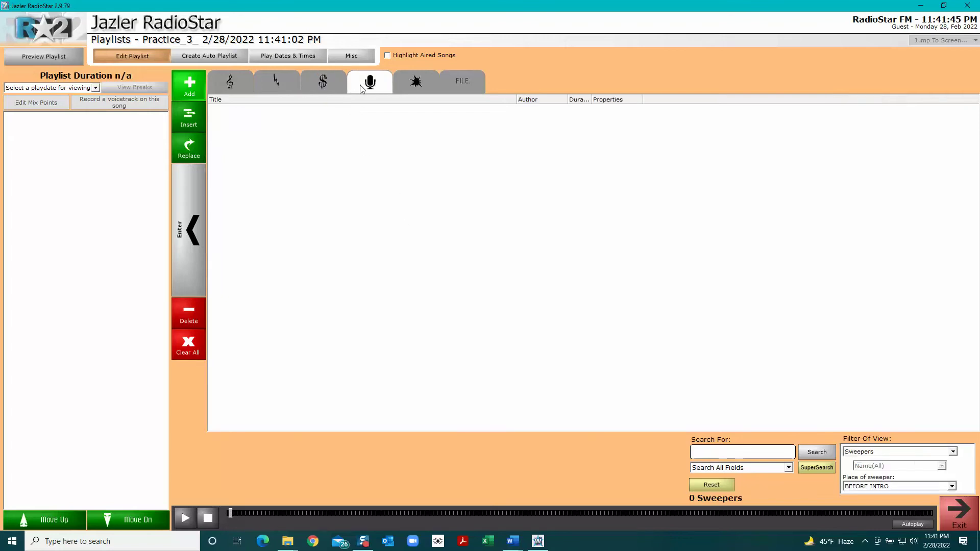
click(467, 83)
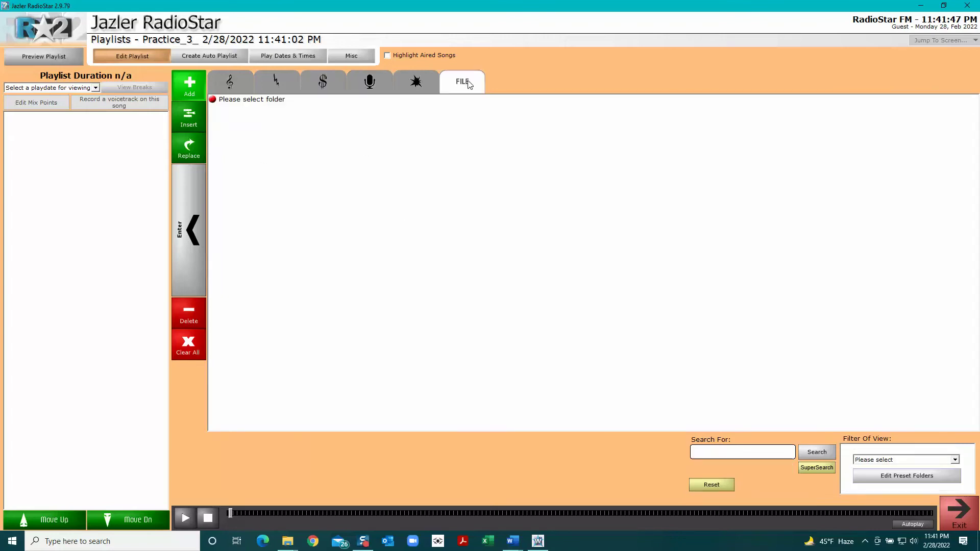
click(229, 87)
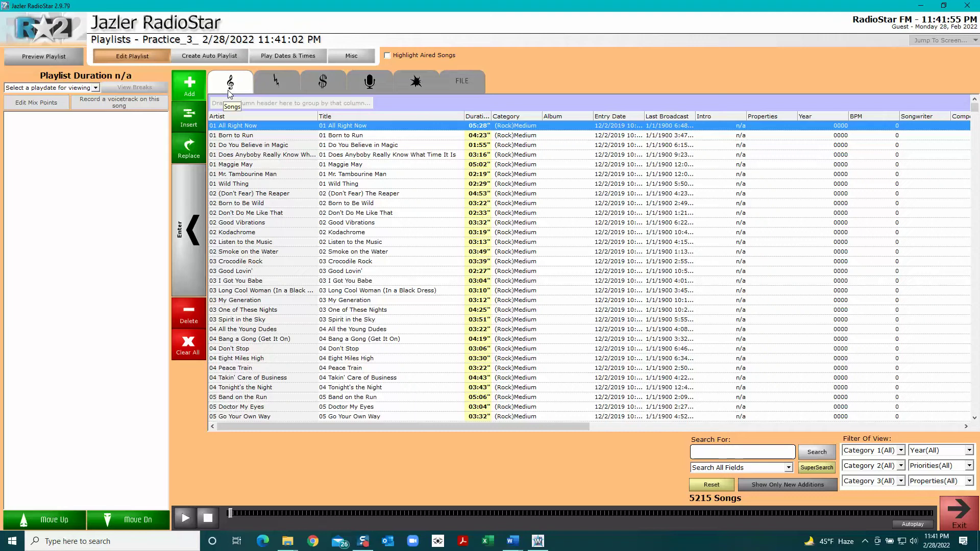
Add Mr. Tambourine Man, Spirit in the Sky, Doctor My Eyes and Running on Empty to the playlist.
click(235, 177)
click(200, 209)
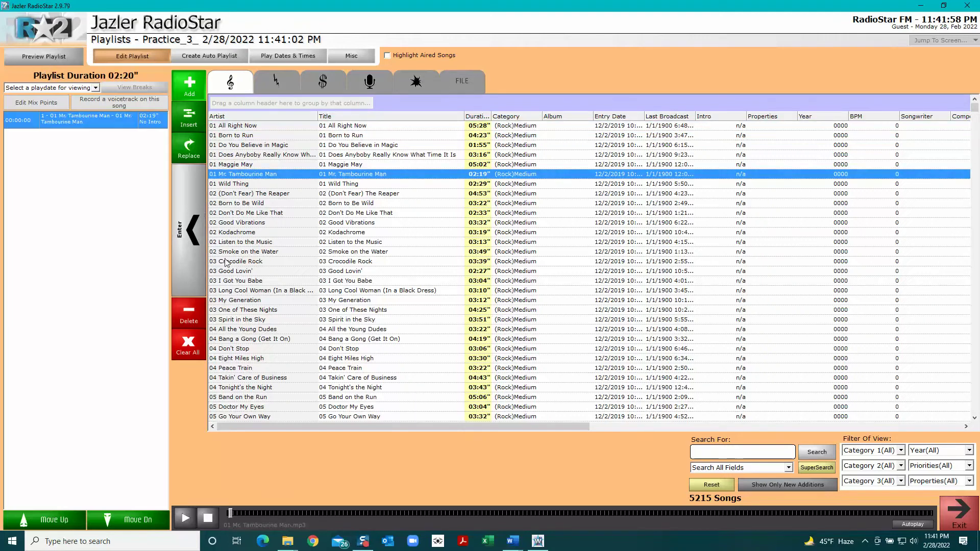
scroll(263, 297, down, 2)
click(262, 301)
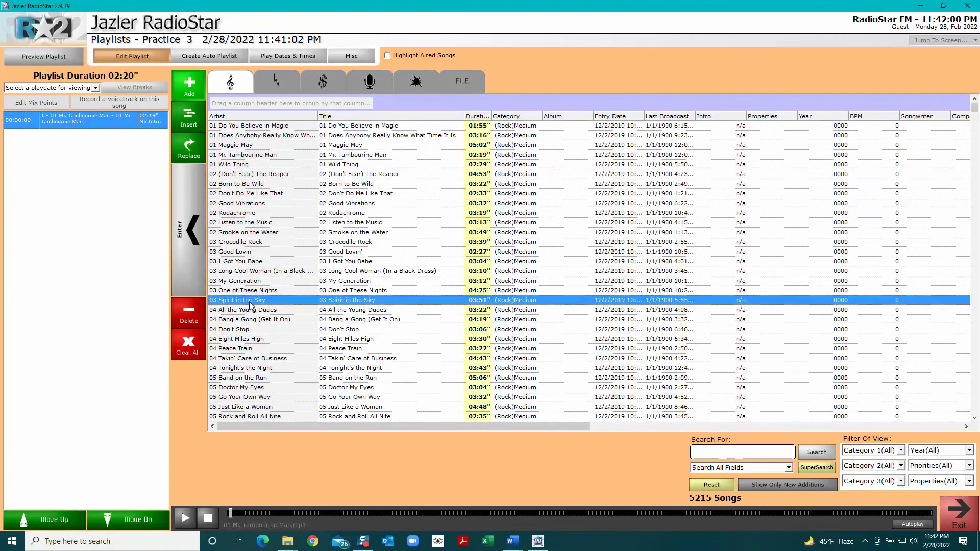
click(195, 253)
scroll(264, 326, down, 5)
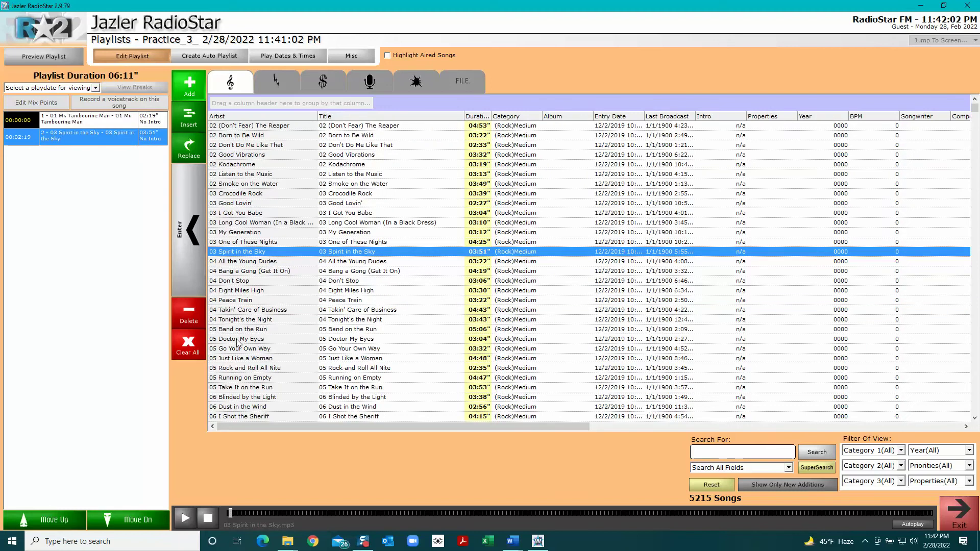
click(236, 339)
click(193, 230)
scroll(266, 306, down, 4)
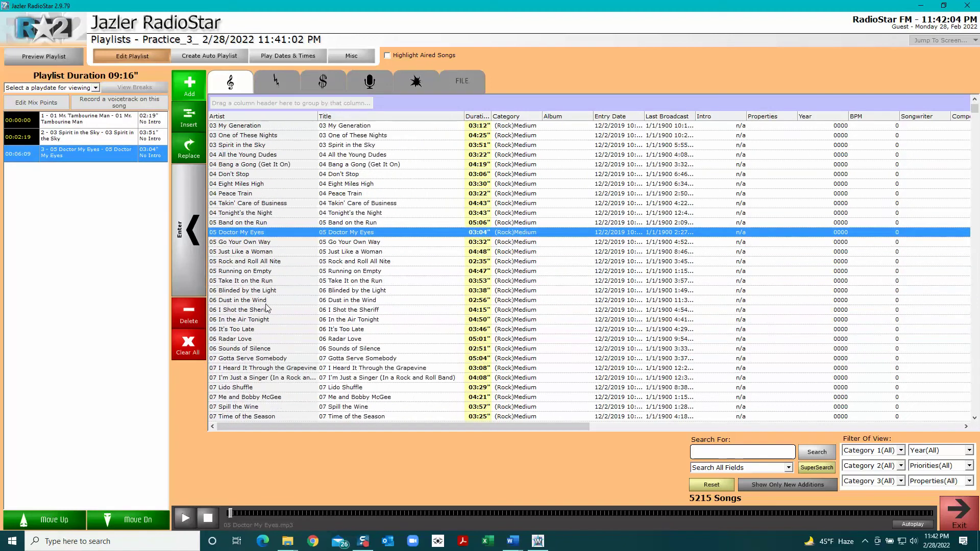
scroll(231, 309, up, 1)
click(231, 301)
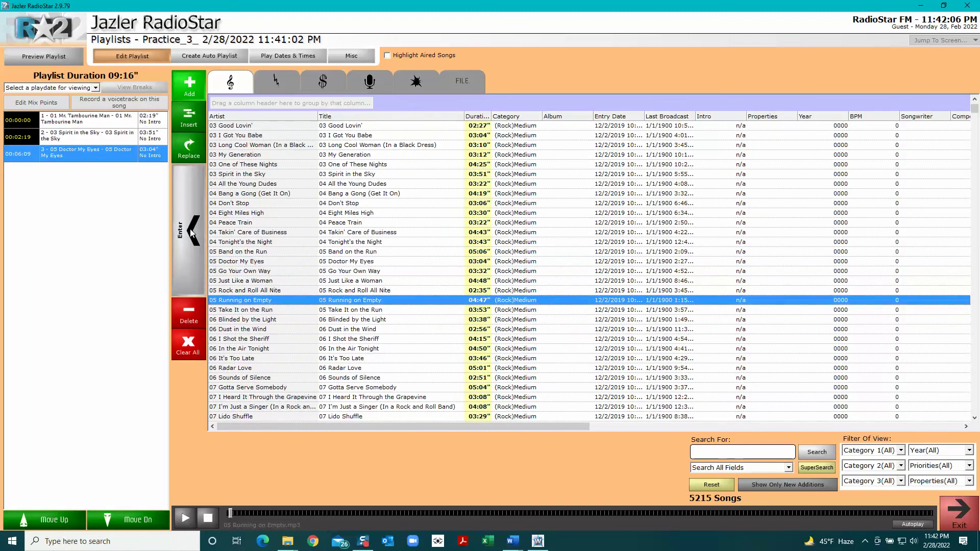
click(192, 232)
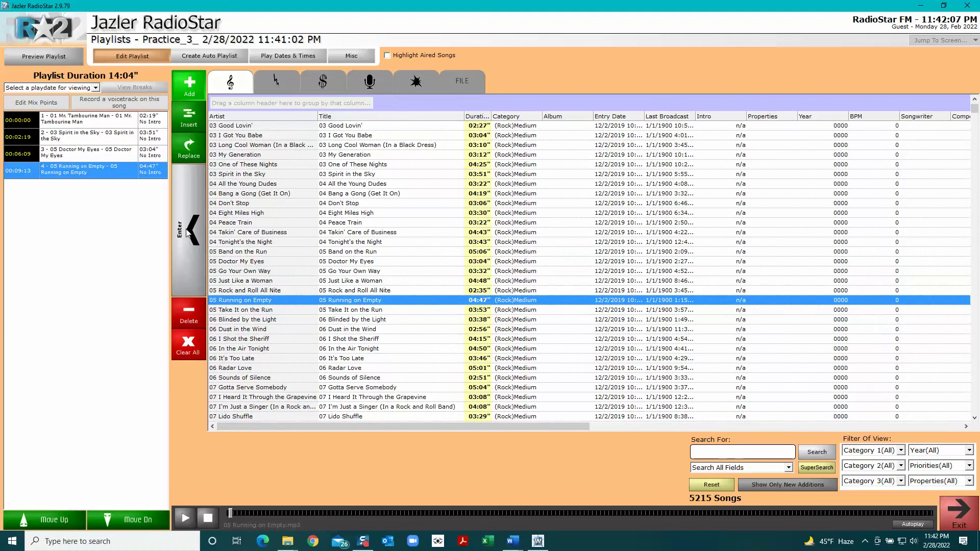
Select Mr. Tambourine Man and Spirit in the Sky within the playlist.
click(75, 126)
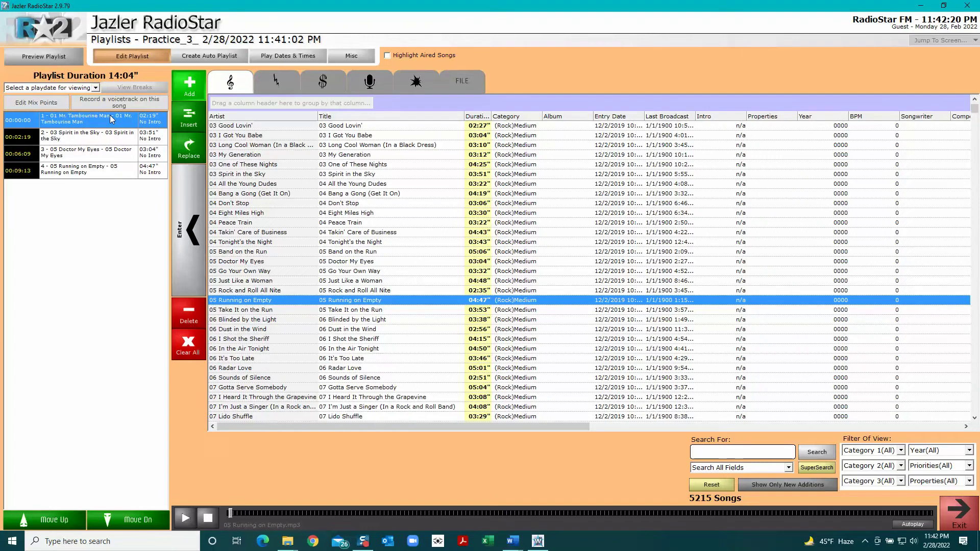
click(75, 138)
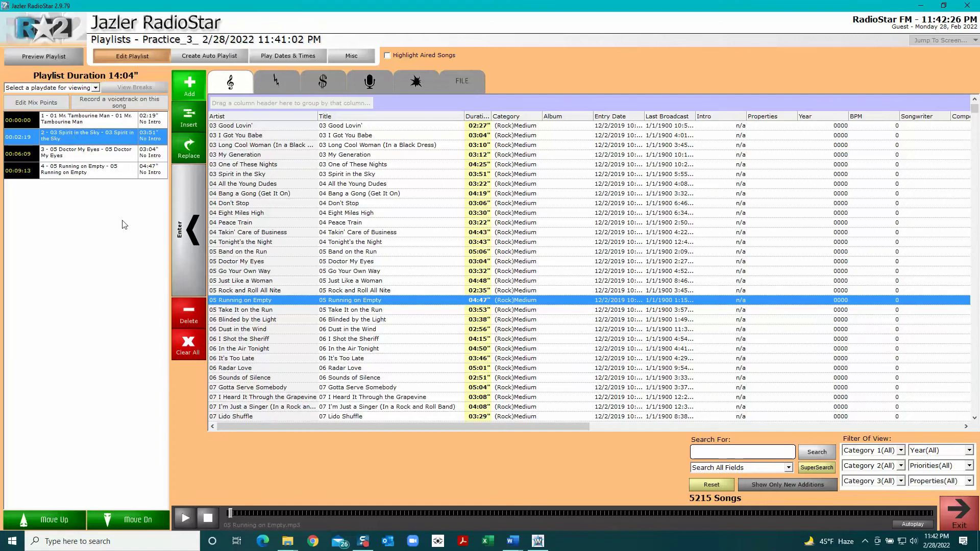
click(97, 123)
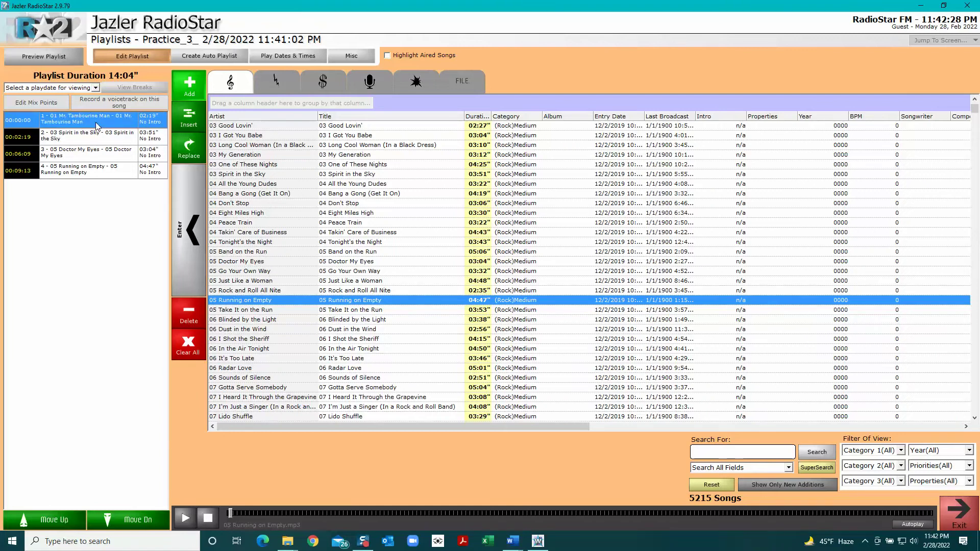
Preview the 14:04 playlist, then briefly play Running on Empty and Mr. Tambourine Man in the player.
click(30, 56)
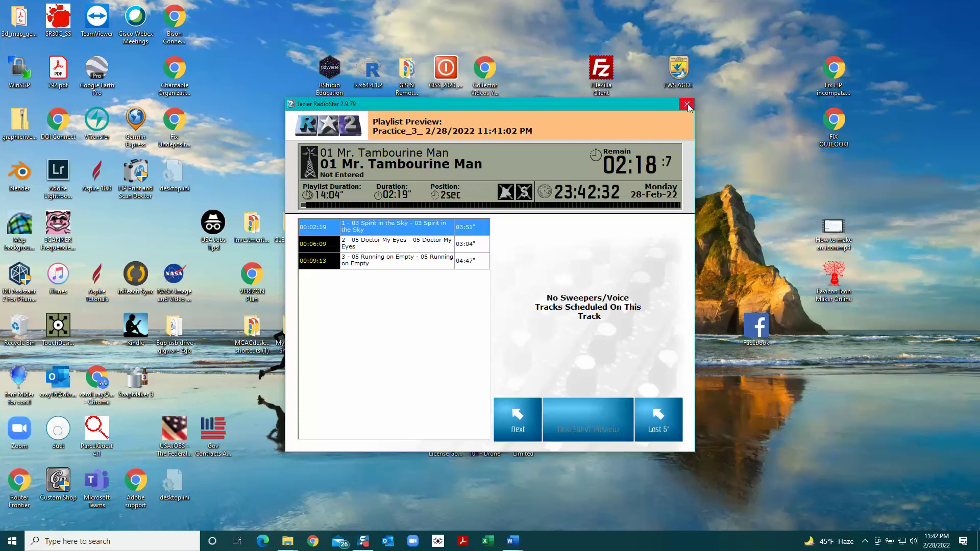
click(686, 105)
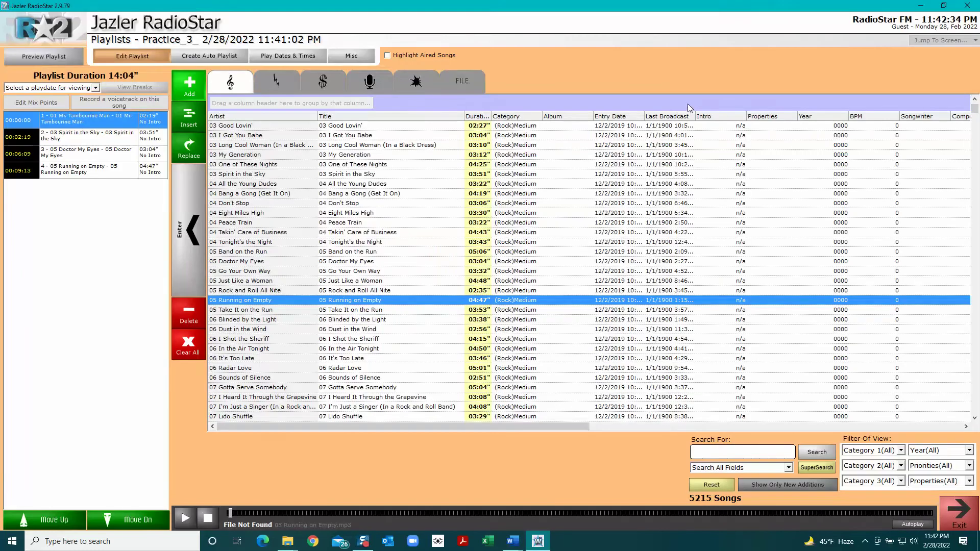
click(185, 518)
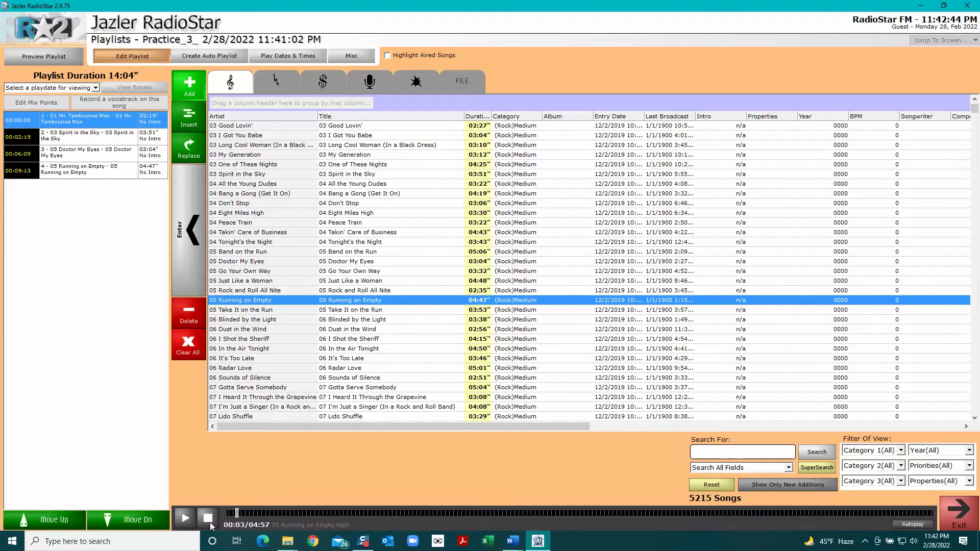
click(207, 518)
double_click(67, 120)
click(207, 519)
click(901, 450)
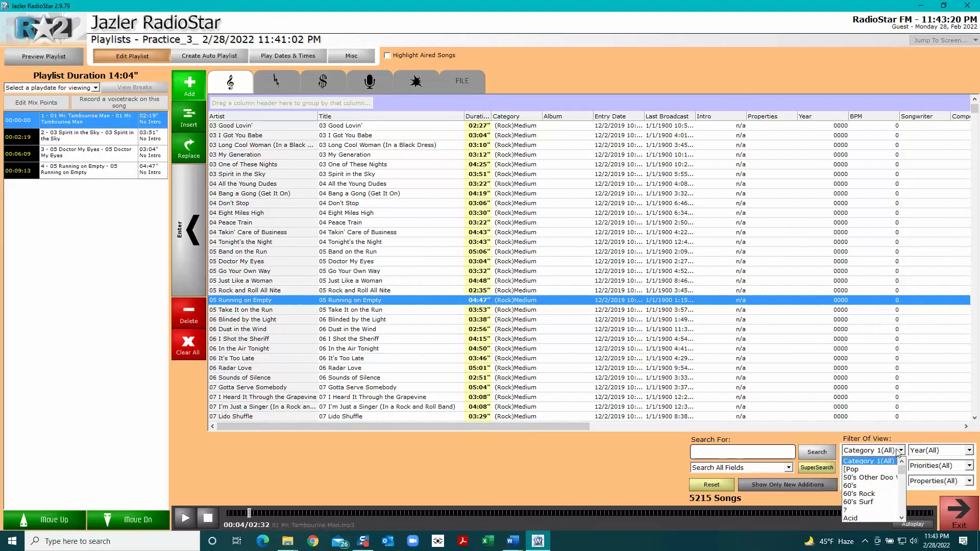
click(861, 446)
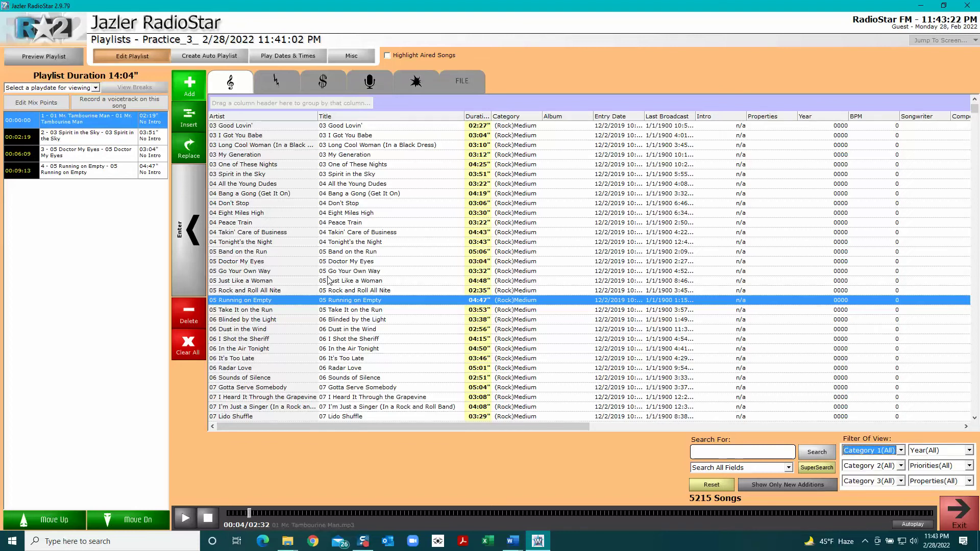
scroll(463, 308, down, 2)
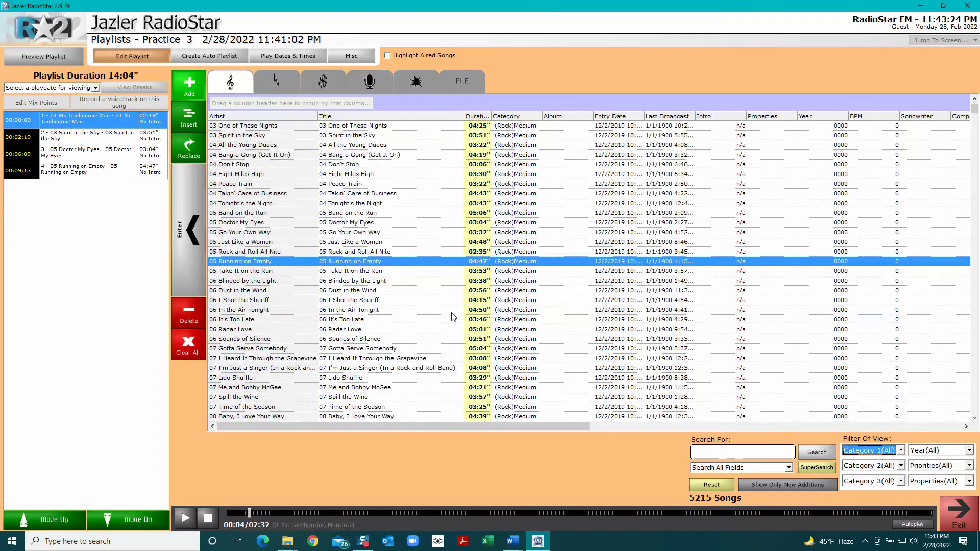
click(902, 451)
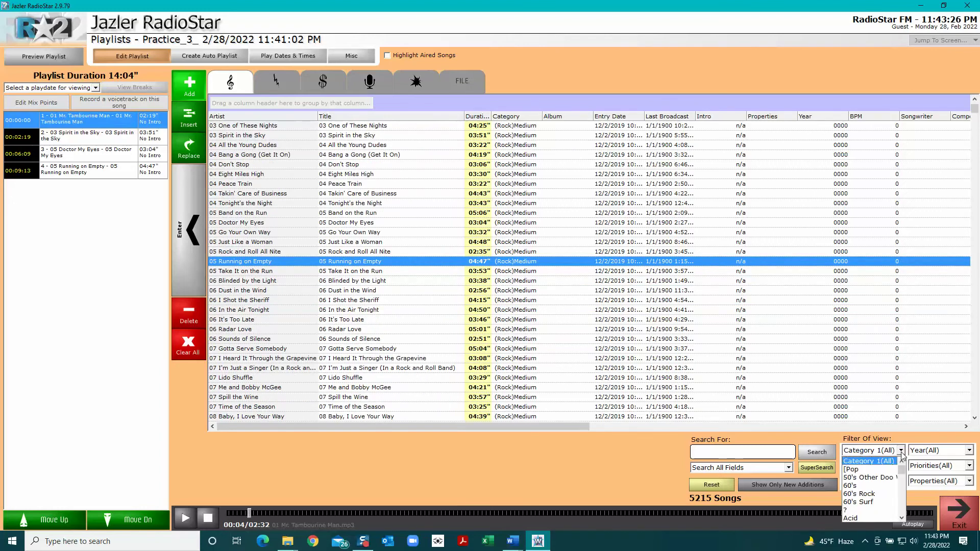
click(902, 452)
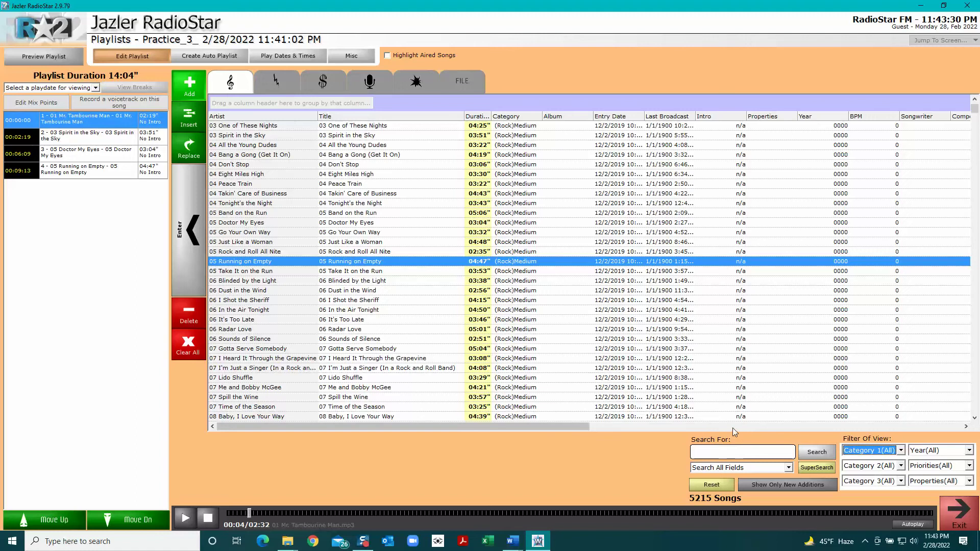
click(105, 244)
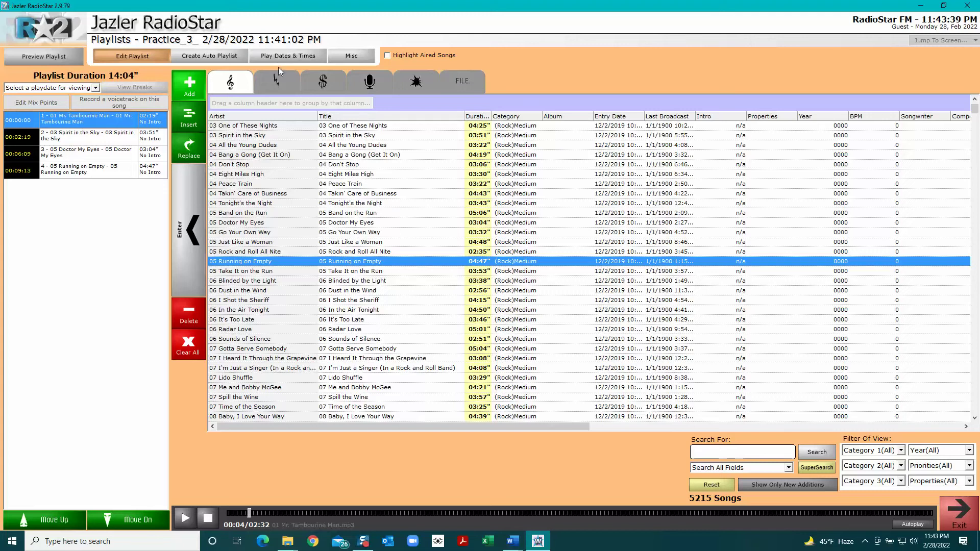
Add a play date so Practice_3_ starts on 2/28/2022 at 23:43.
click(306, 58)
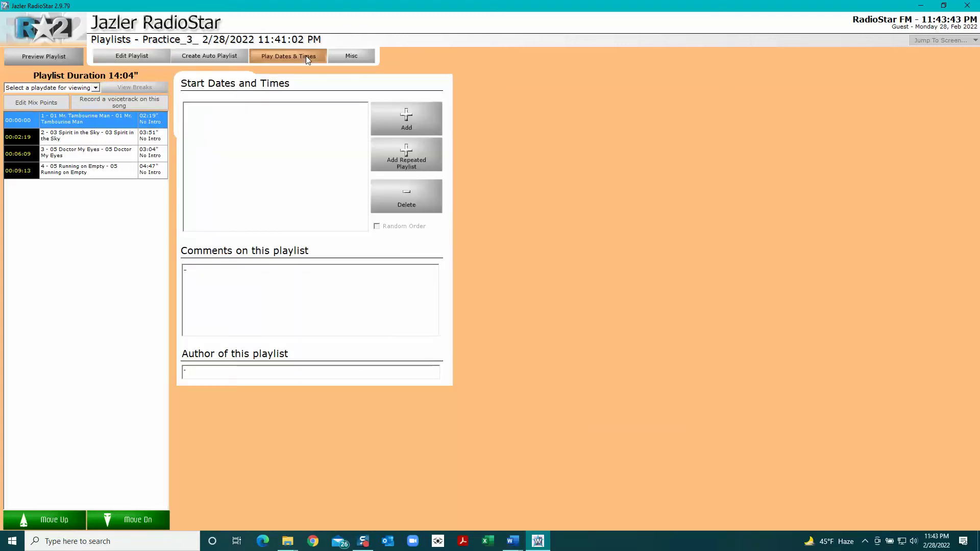
click(407, 120)
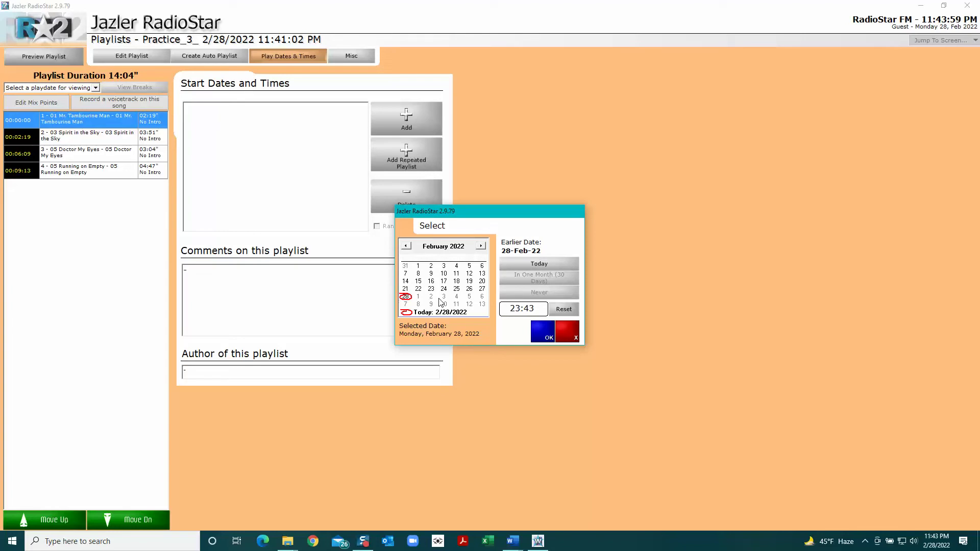
click(537, 332)
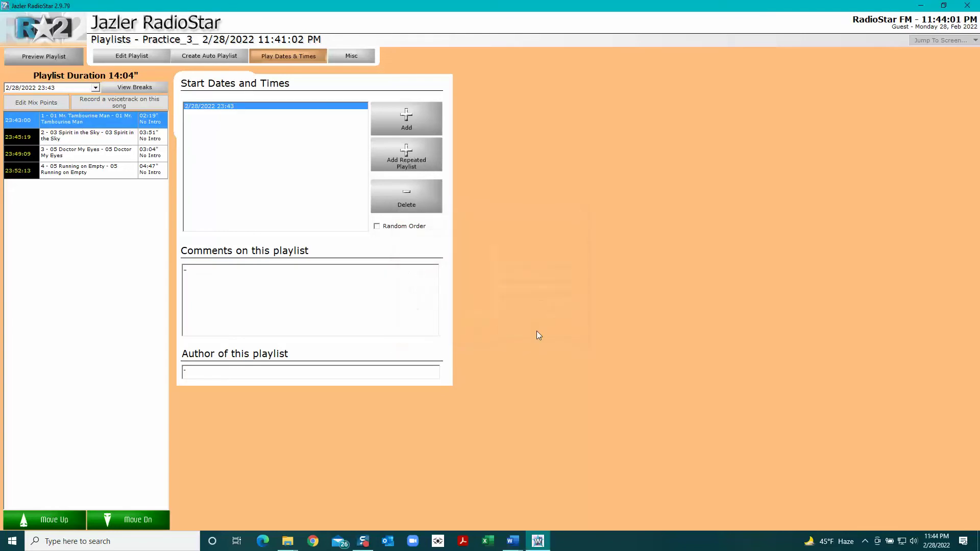
click(201, 273)
Enter the comment 'Playlist practice' and fill in the author's name.
text(Playlist practice)
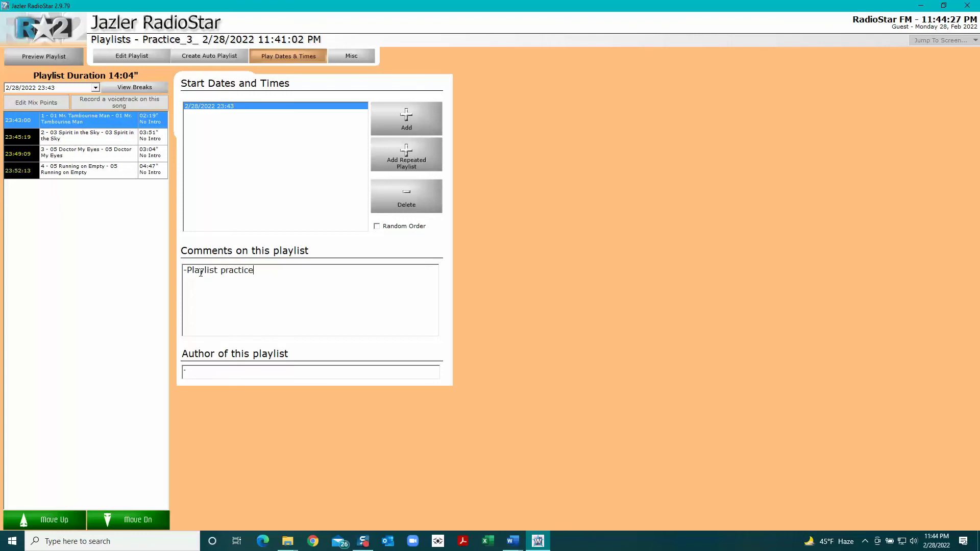
click(199, 375)
text(-Michelle Ray)
Close the Practice_3_ editor to return to the list of 12 playlists.
click(968, 8)
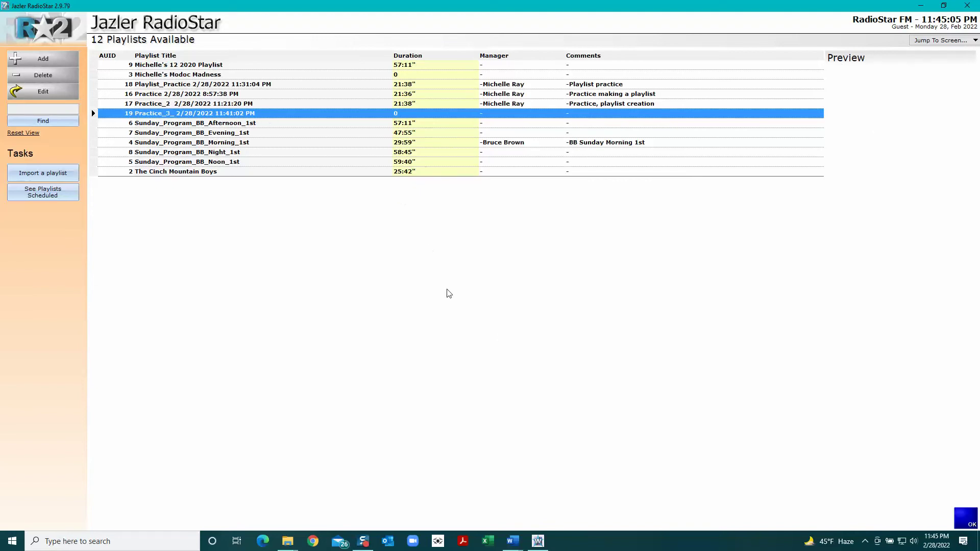
Reopen the playlists list and select Practice_3_, now showing 14:04 and its four songs.
click(966, 522)
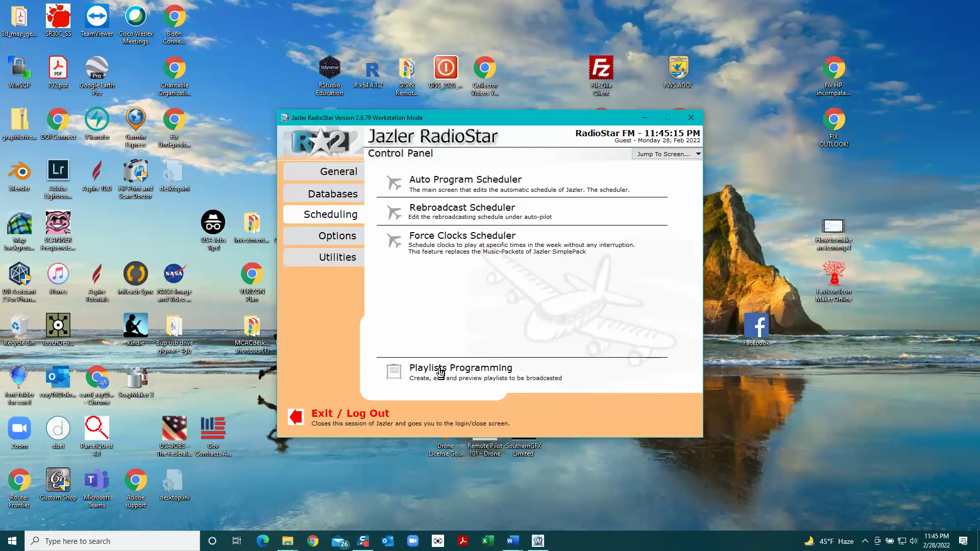
click(440, 372)
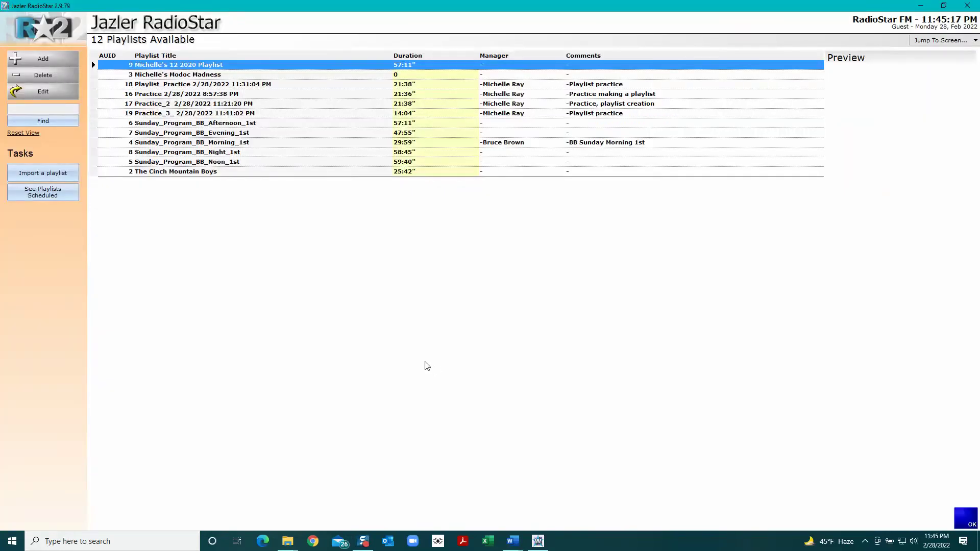
click(119, 114)
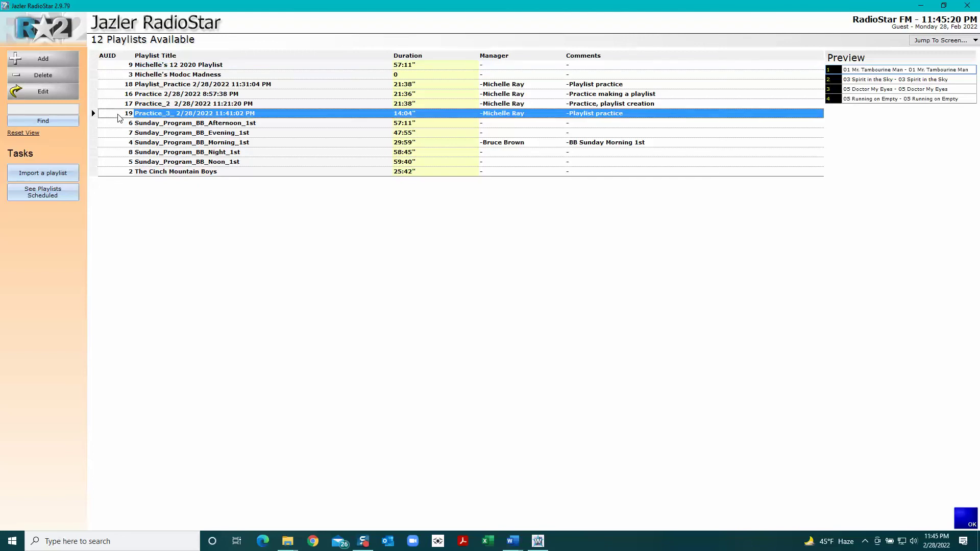
Show the scheduled-playlists calendar and open Practice_3_ from its Monday entry.
click(42, 197)
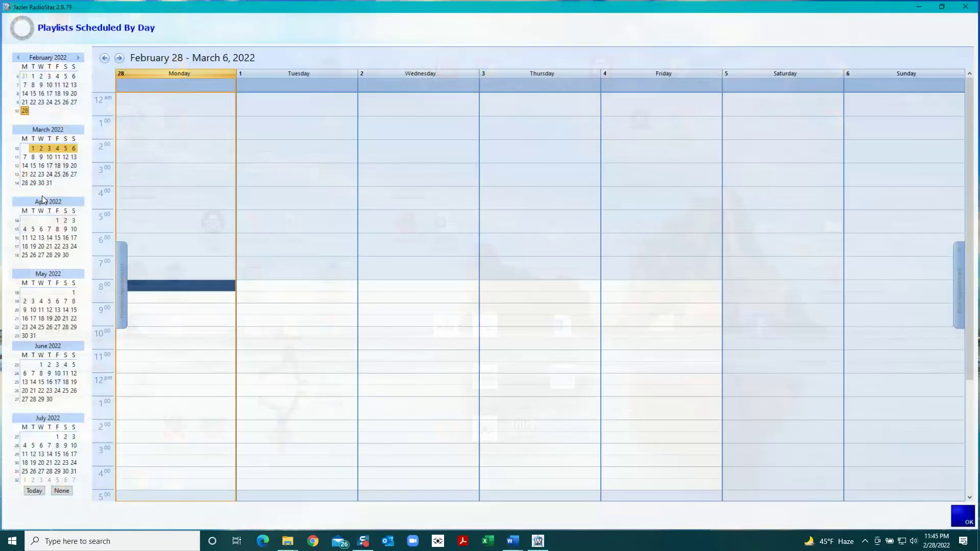
scroll(183, 327, down, 5)
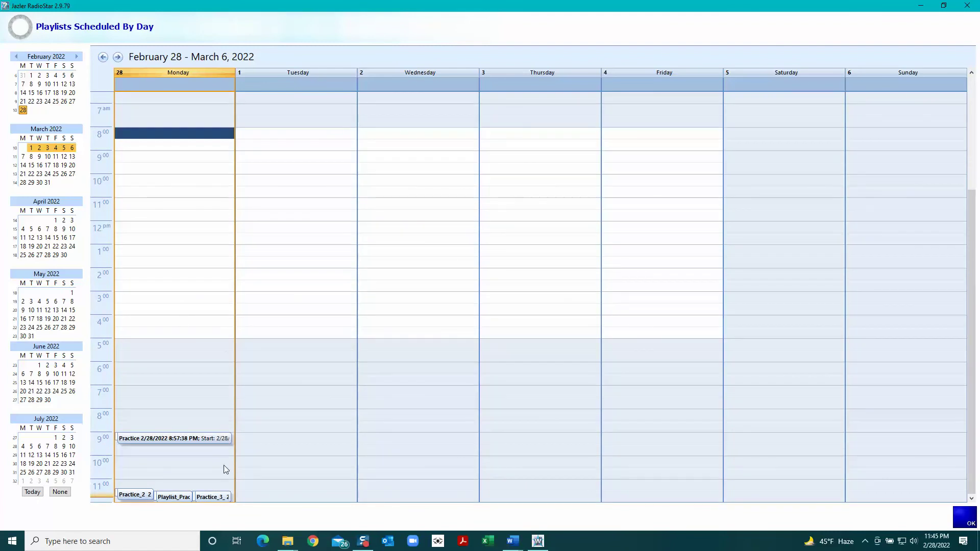
double_click(212, 497)
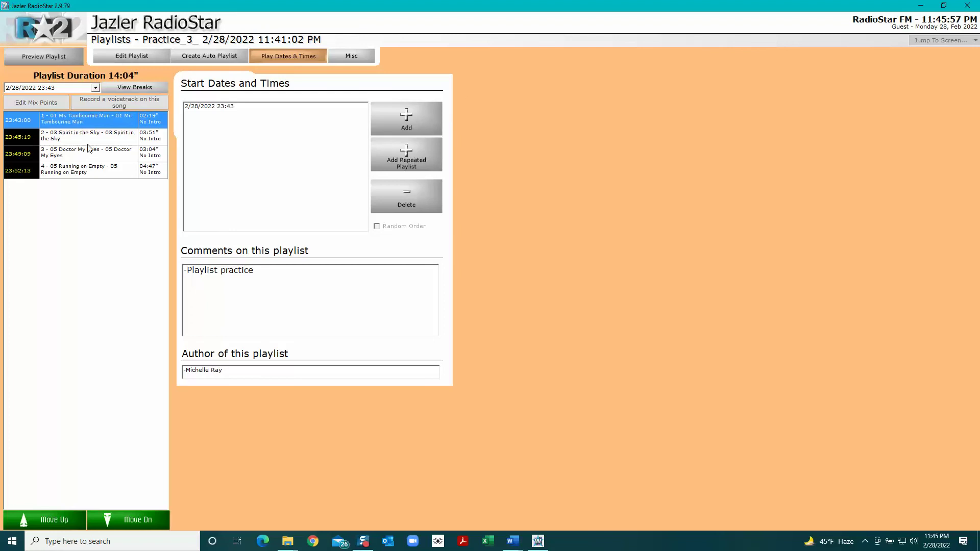
Return to the playlist's songs and add 06 It's Too Late.
click(132, 58)
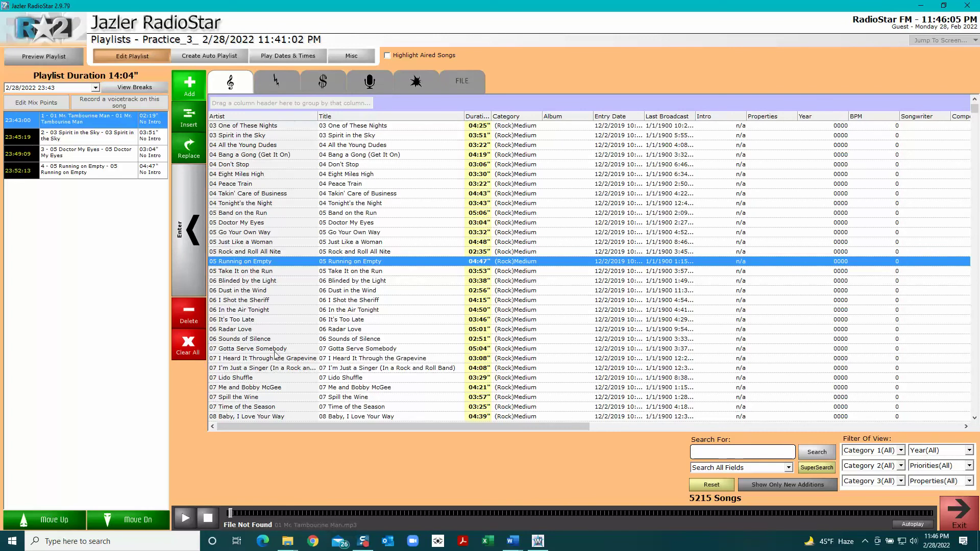
click(248, 321)
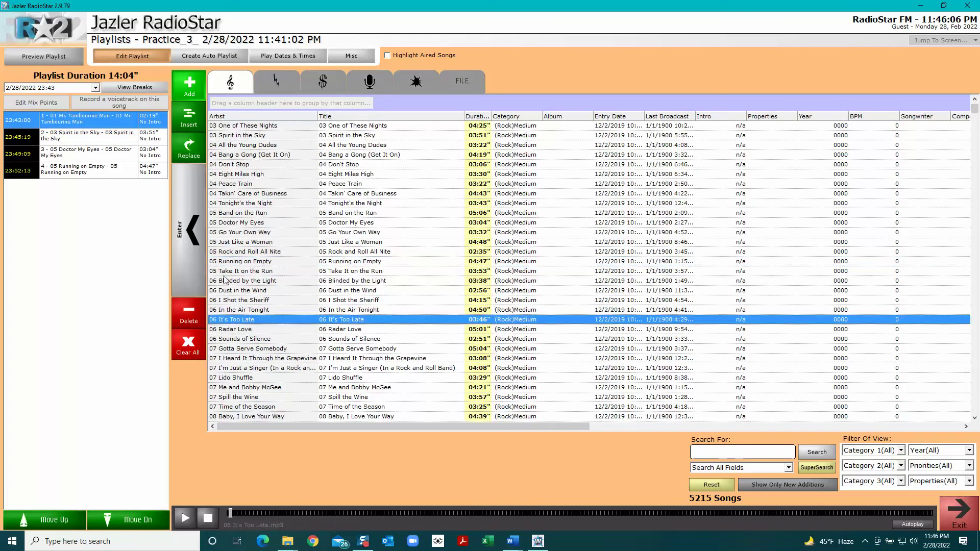
click(190, 233)
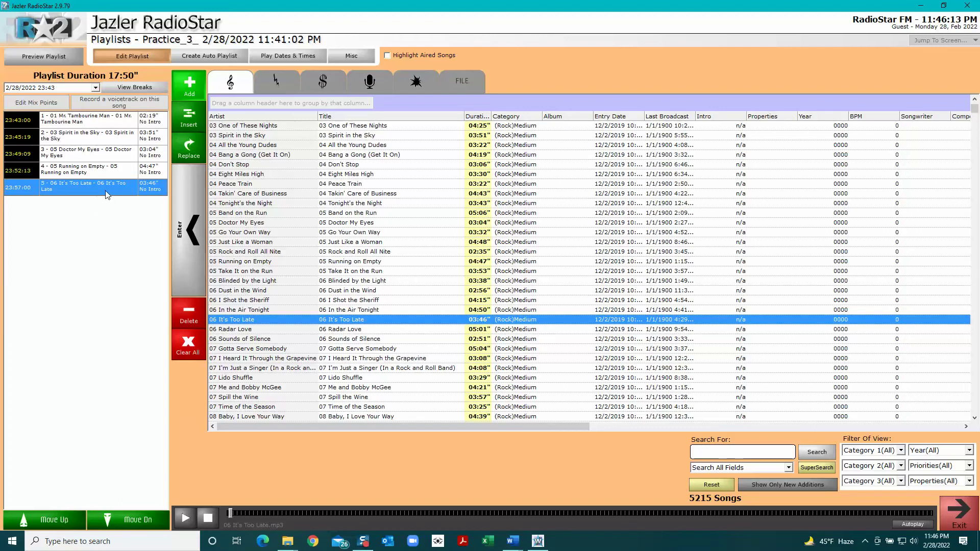
Replace Doctor My Eyes with Time of the Season and insert Me and Bobby McGee as song 3.
click(74, 156)
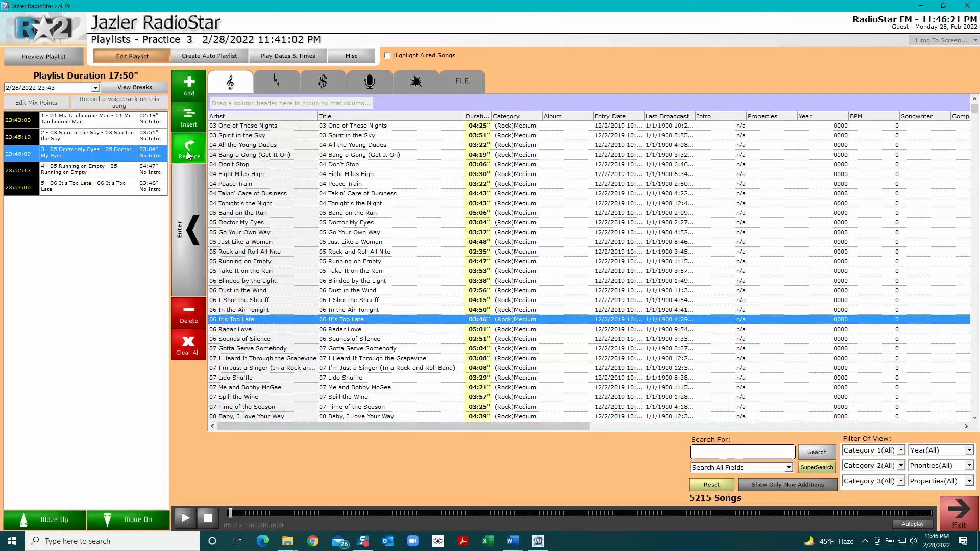
click(264, 408)
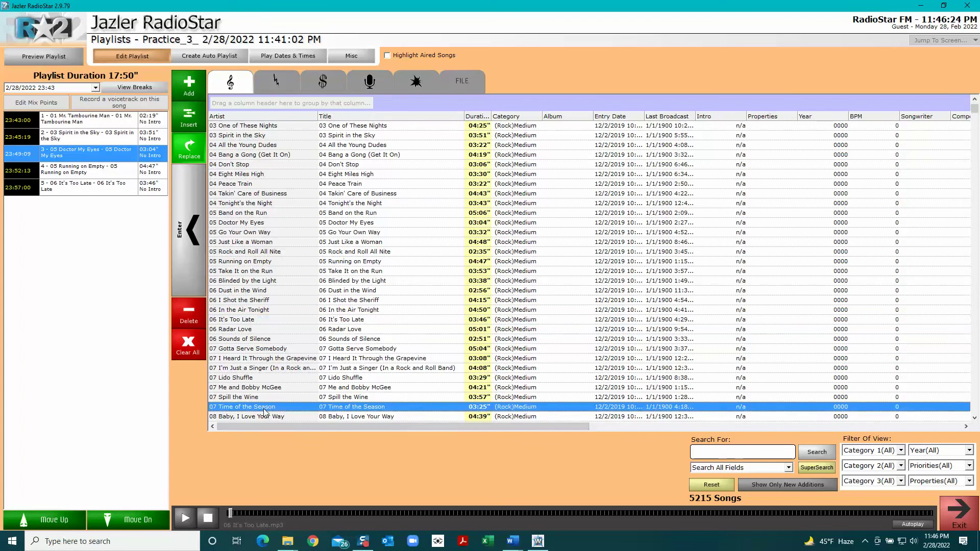
click(191, 242)
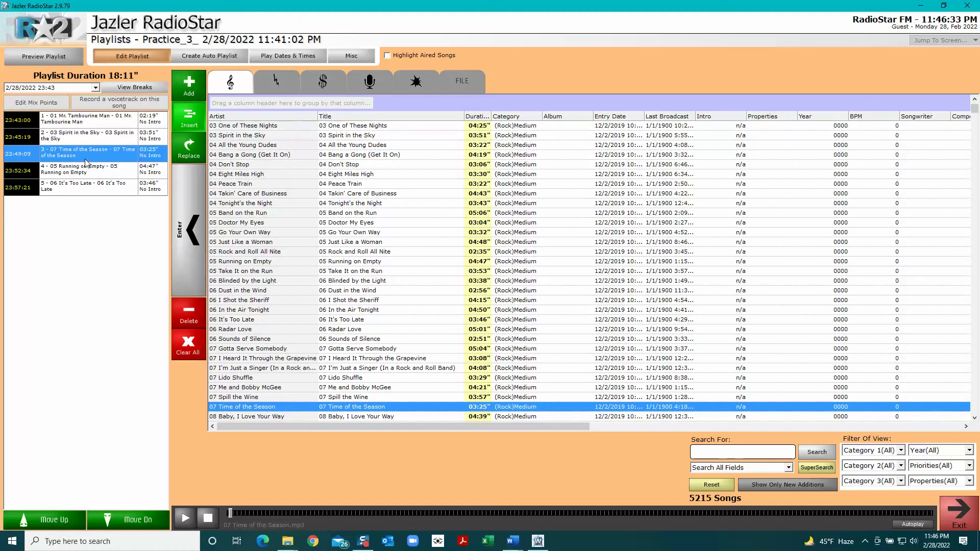
click(265, 387)
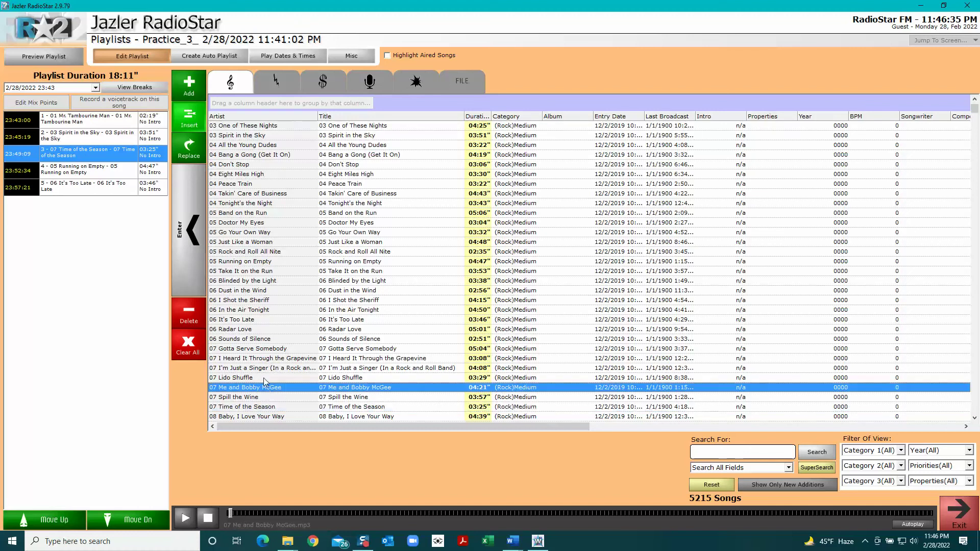
click(191, 234)
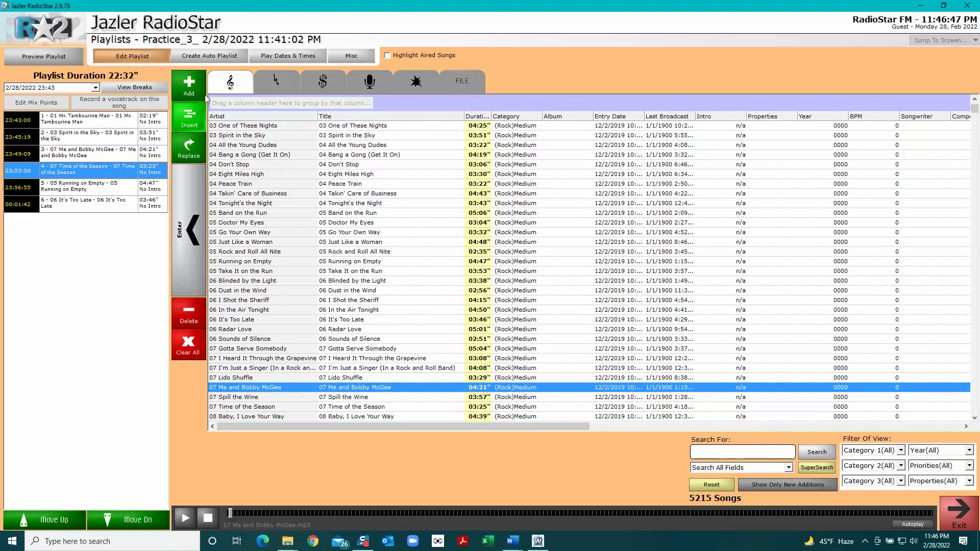
Check the playlist's 2/28/2022 23:43 start time under Play Dates & Times, then close the editor.
click(296, 57)
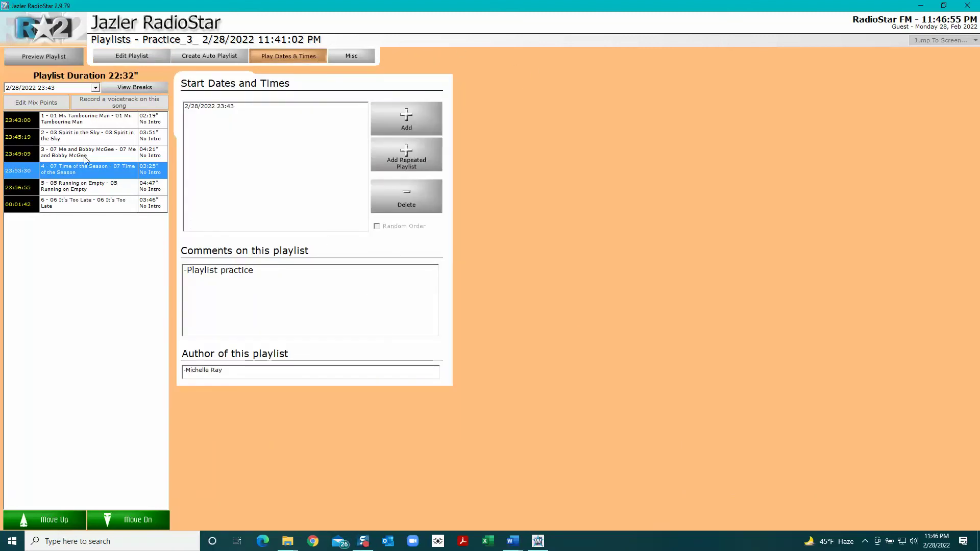
click(90, 121)
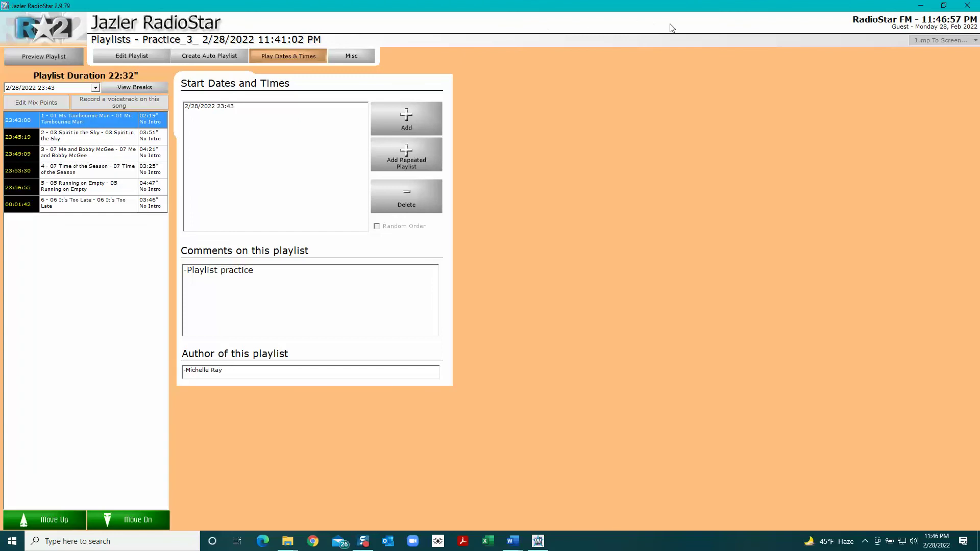
click(968, 6)
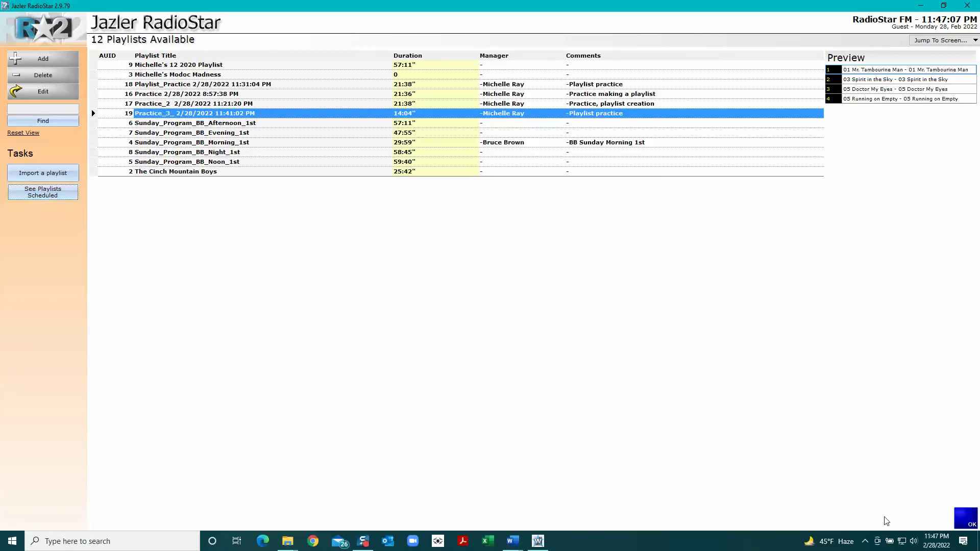
Close and reopen the playlist list, reselecting Practice_3_, until it shows the 22:32 duration.
click(968, 521)
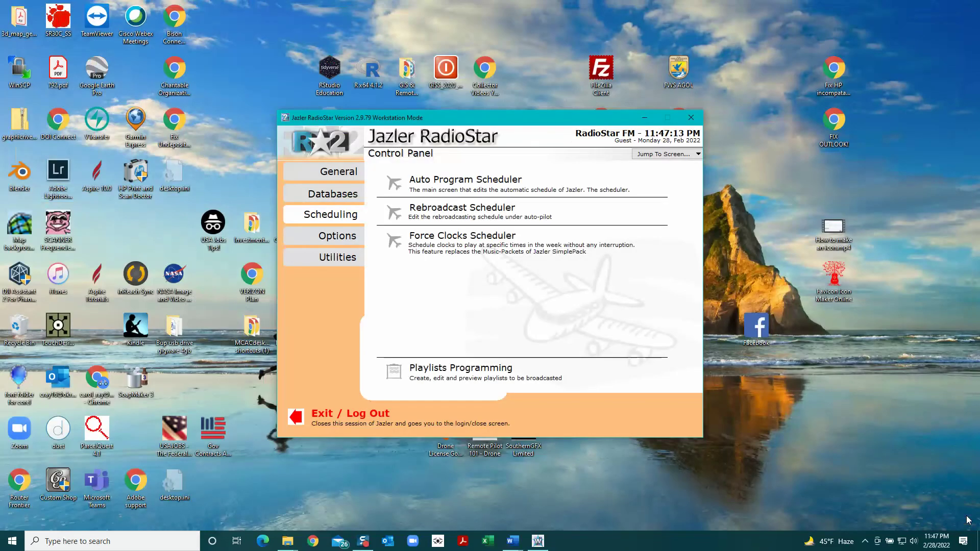
click(457, 376)
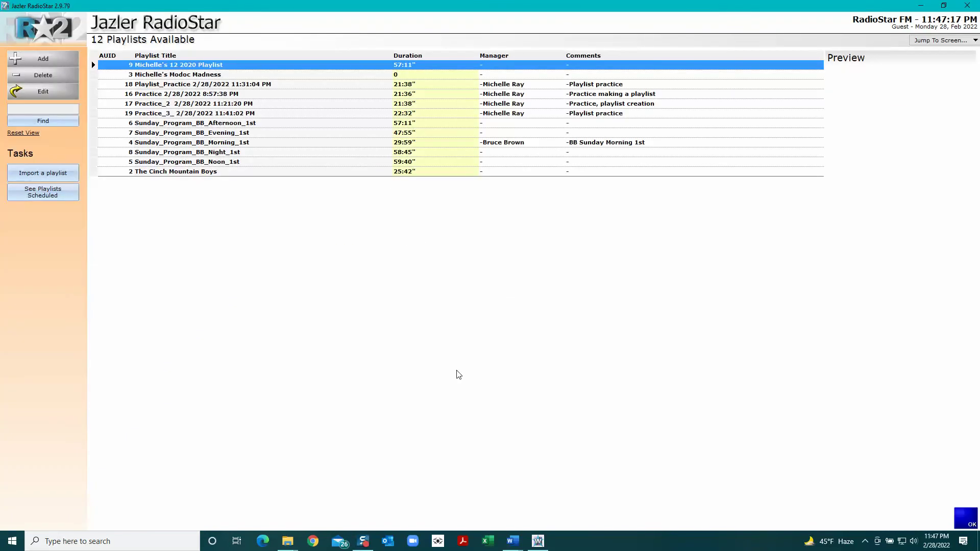
click(137, 116)
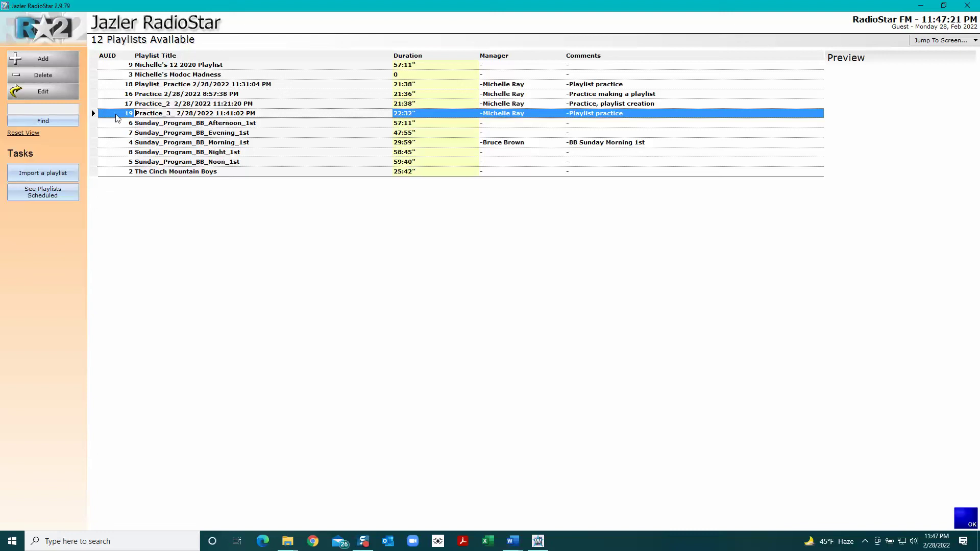
click(715, 115)
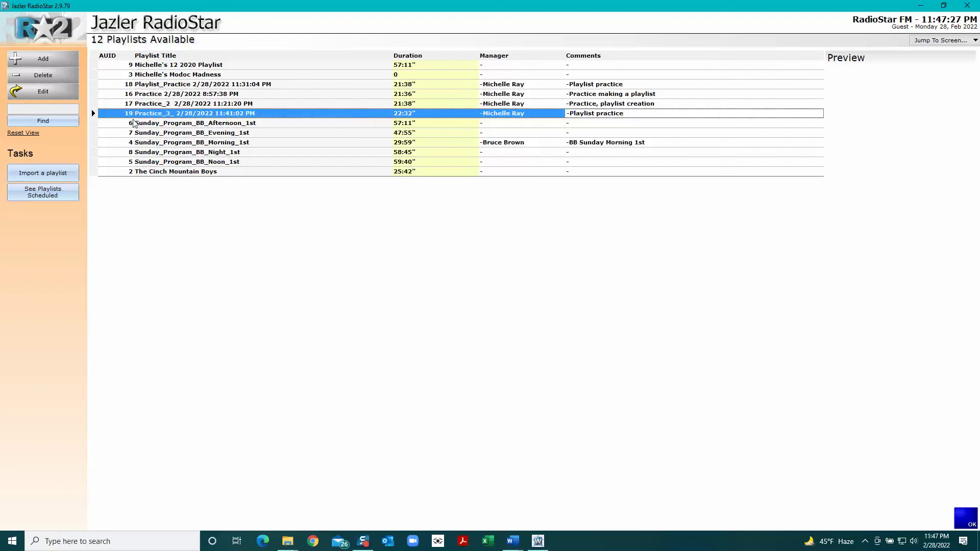
click(119, 114)
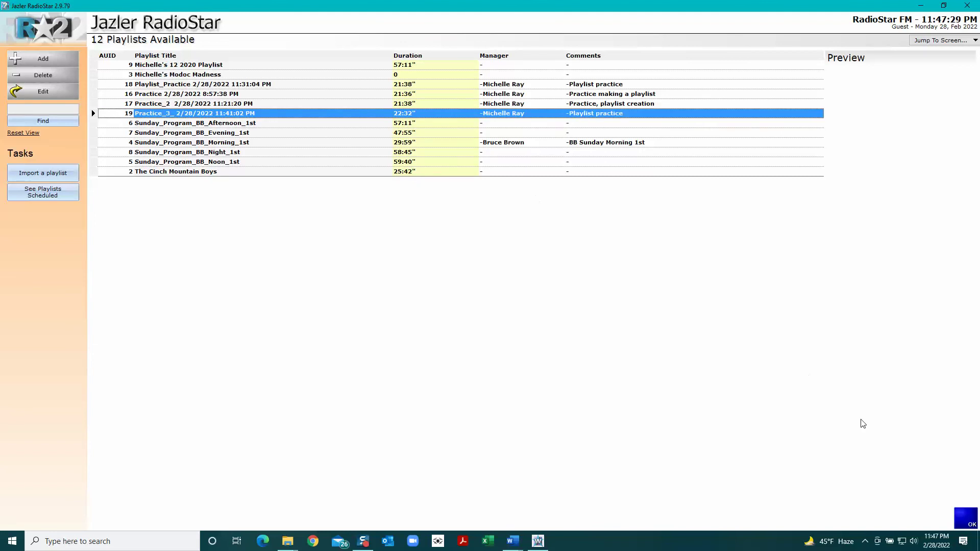
click(964, 522)
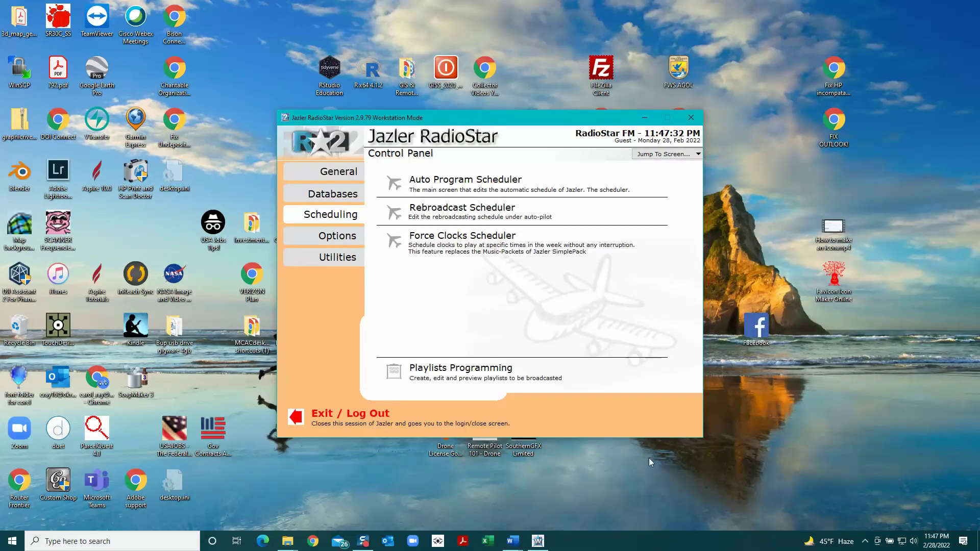
click(479, 372)
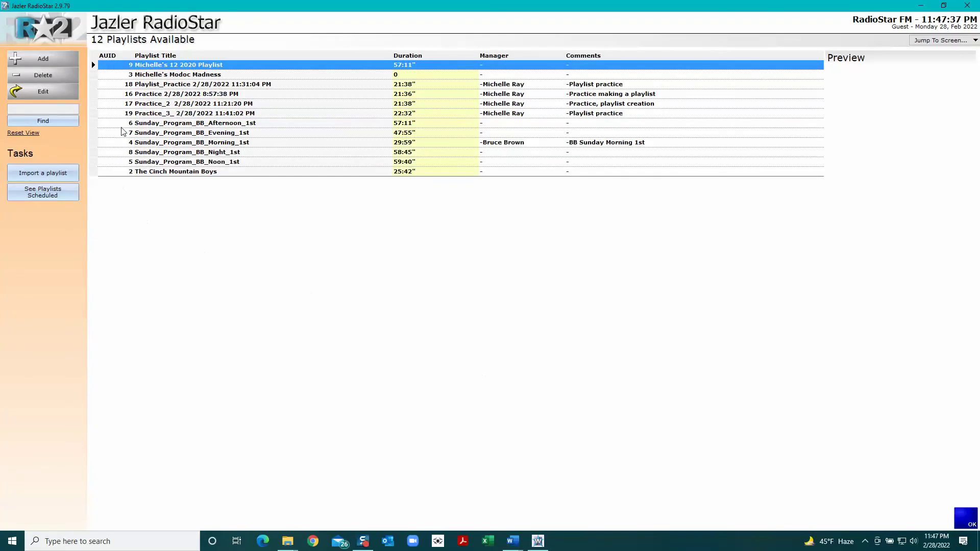
click(147, 117)
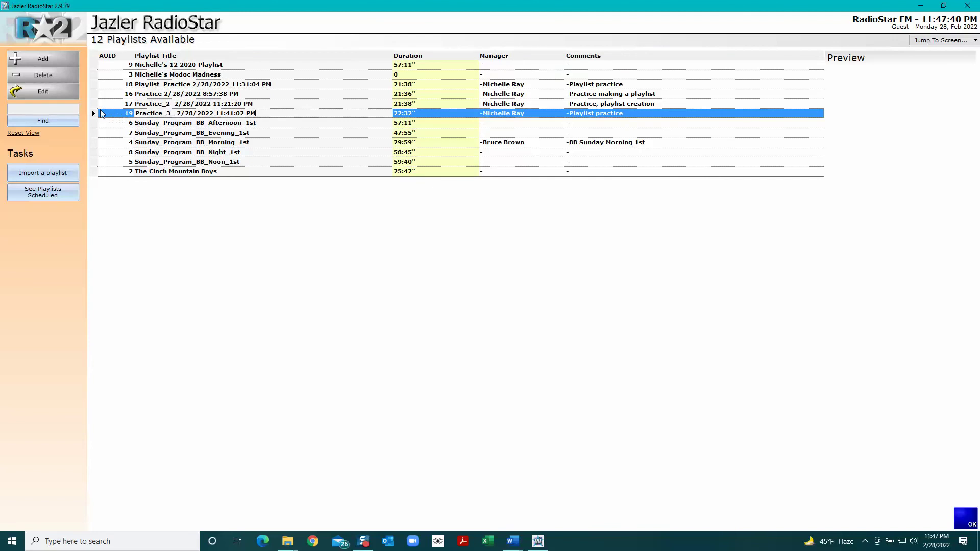
Reload the playlist list and preview Practice_3_'s six songs, Mr. Tambourine Man through It's Too Late.
click(59, 93)
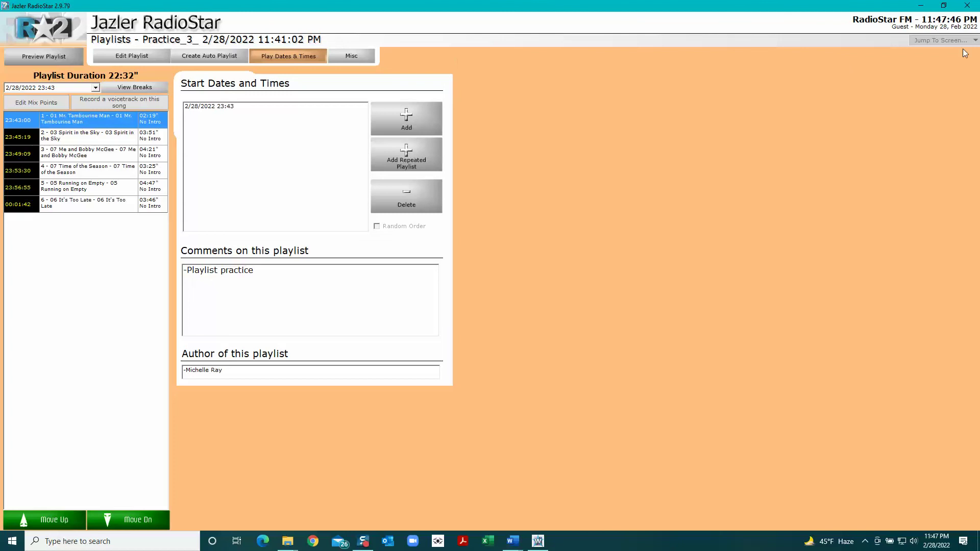
click(969, 9)
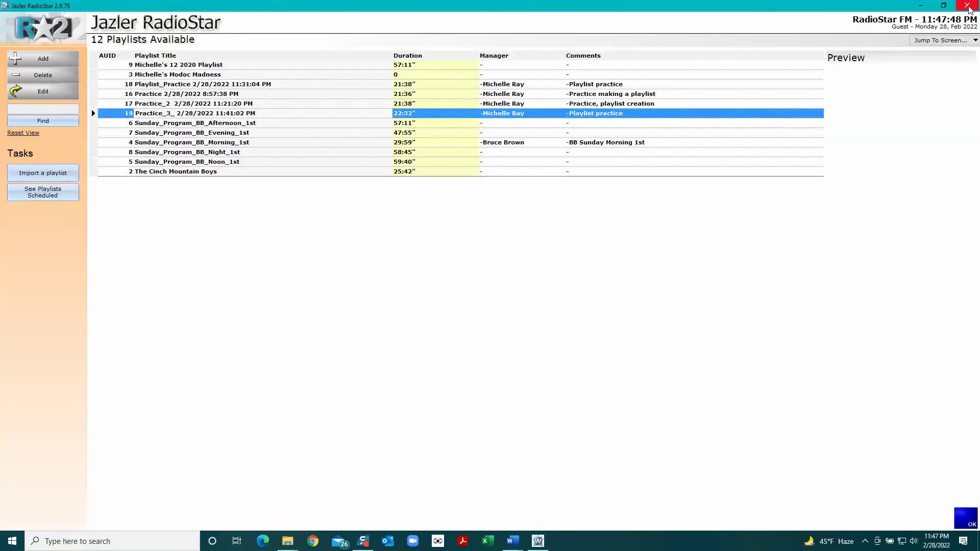
click(972, 519)
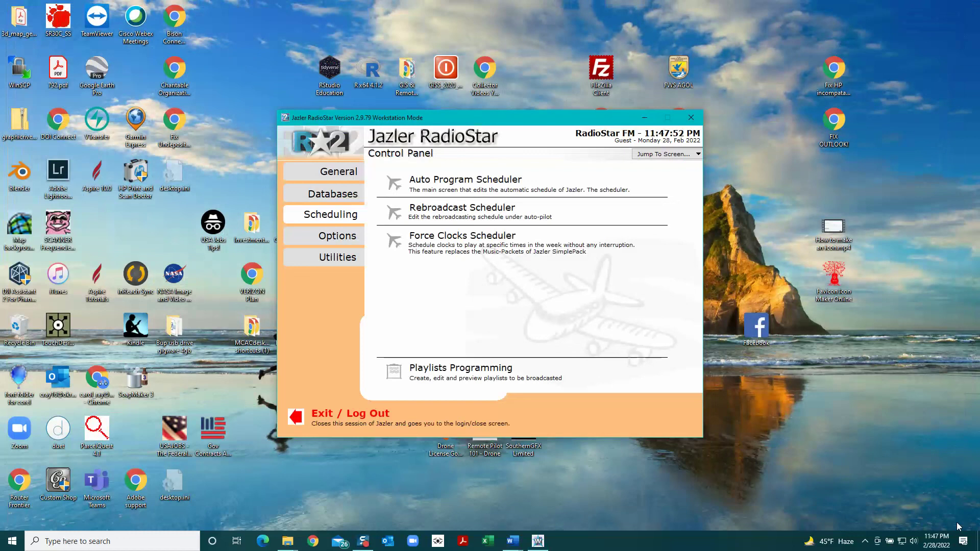
click(453, 375)
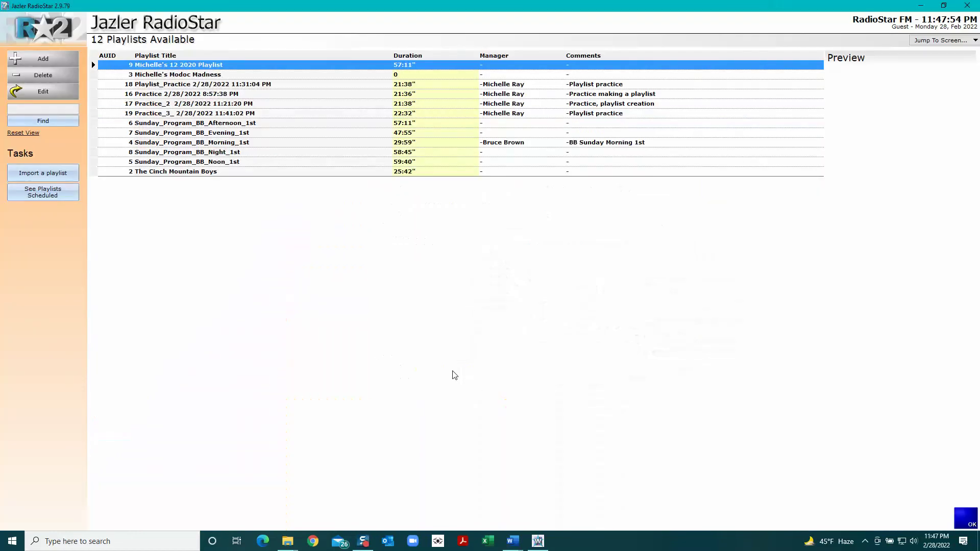
click(137, 114)
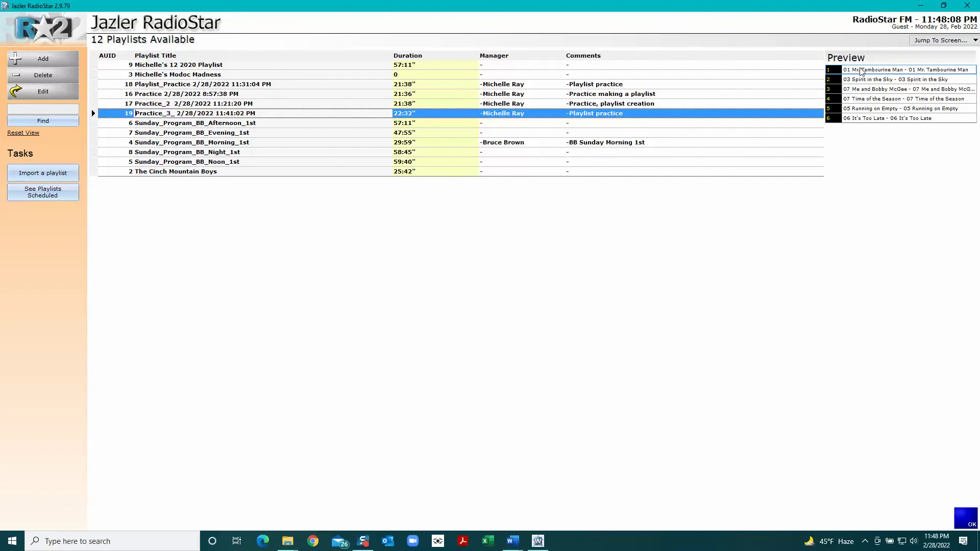
Show the scheduled-playlists calendar and open Monday's Playlist_Practice item starting 2/28/2022 23:35.
click(51, 195)
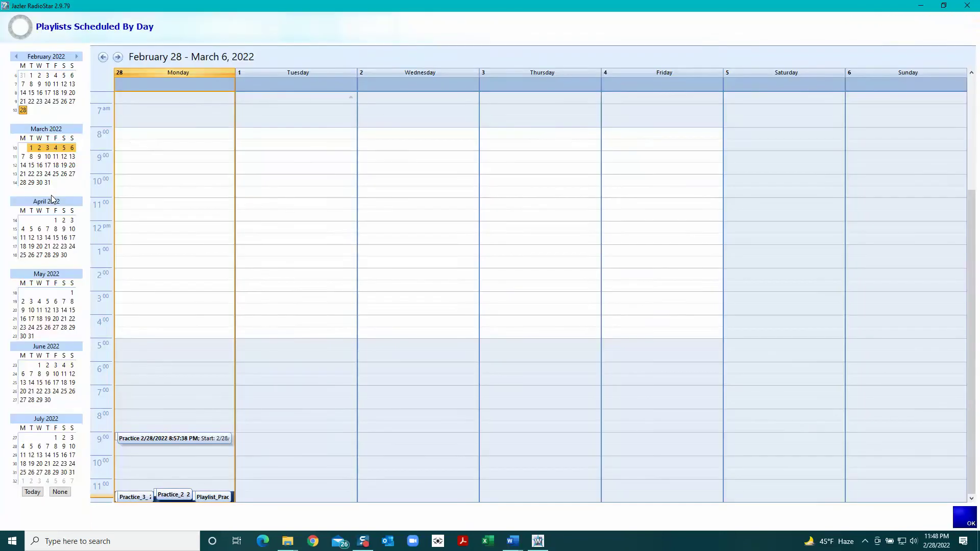
double_click(221, 498)
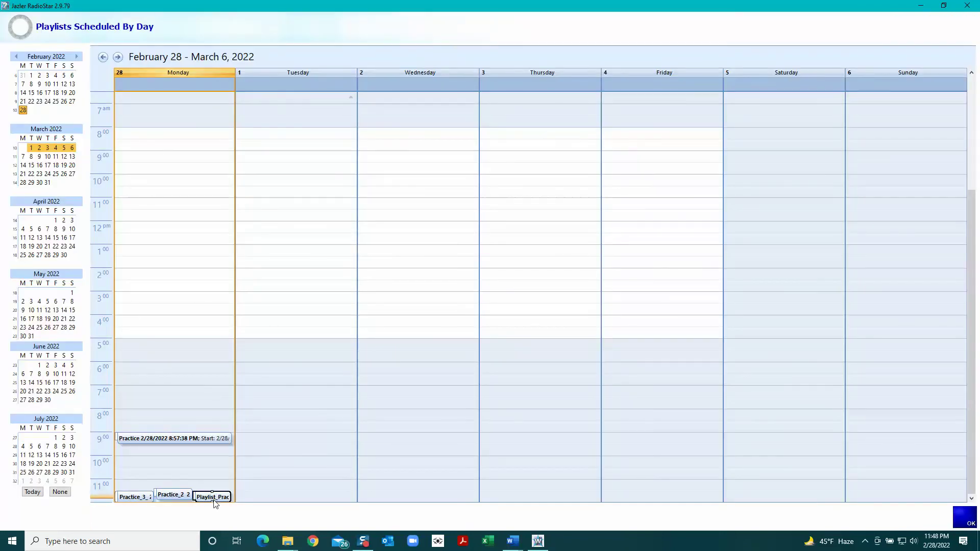